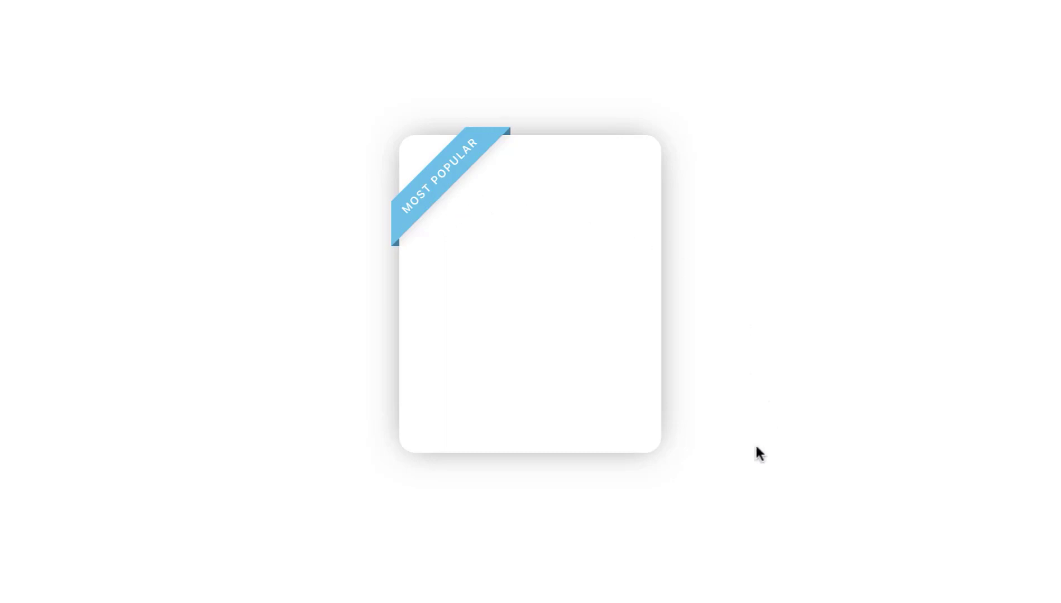
Scroll through the finished pricing-table preview with its 1, 3 and 6 bottle cards
scroll(755, 443, "down", 5)
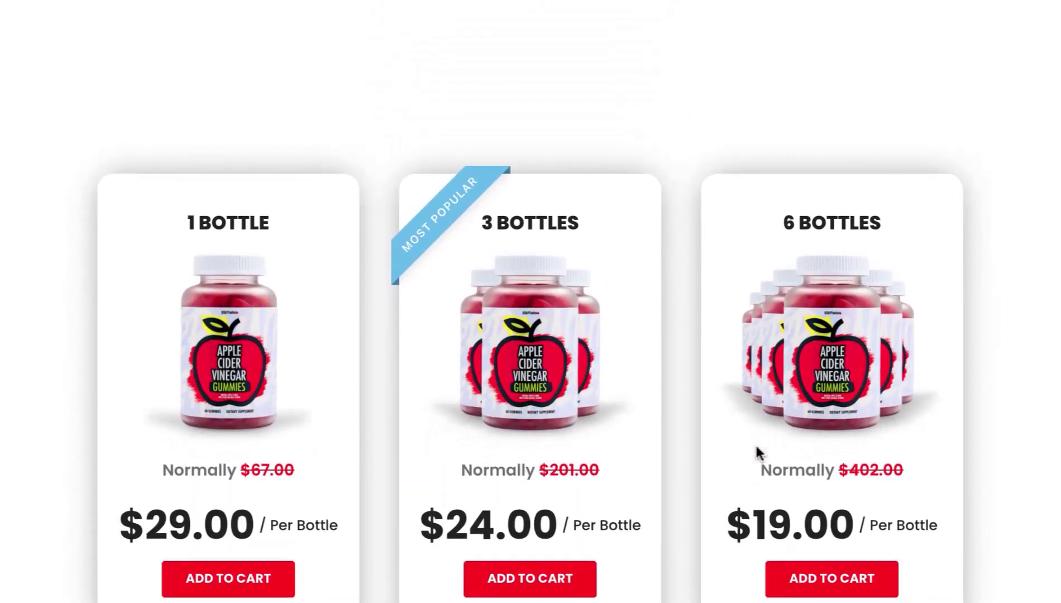
scroll(755, 443, "down", 2)
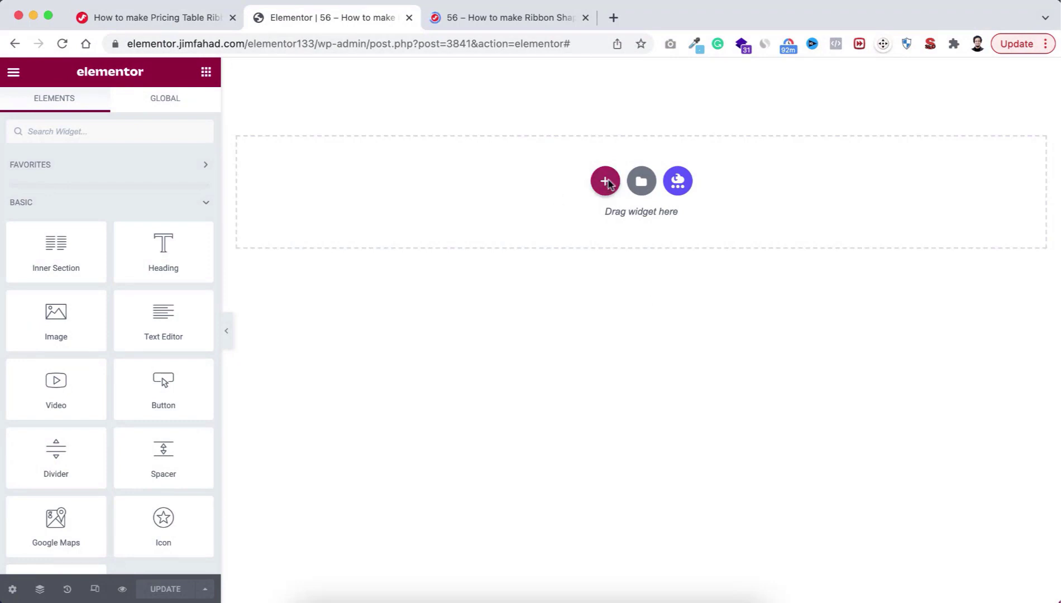
Add a three-column section with a minimum height of 100 VH
left_click(604, 180)
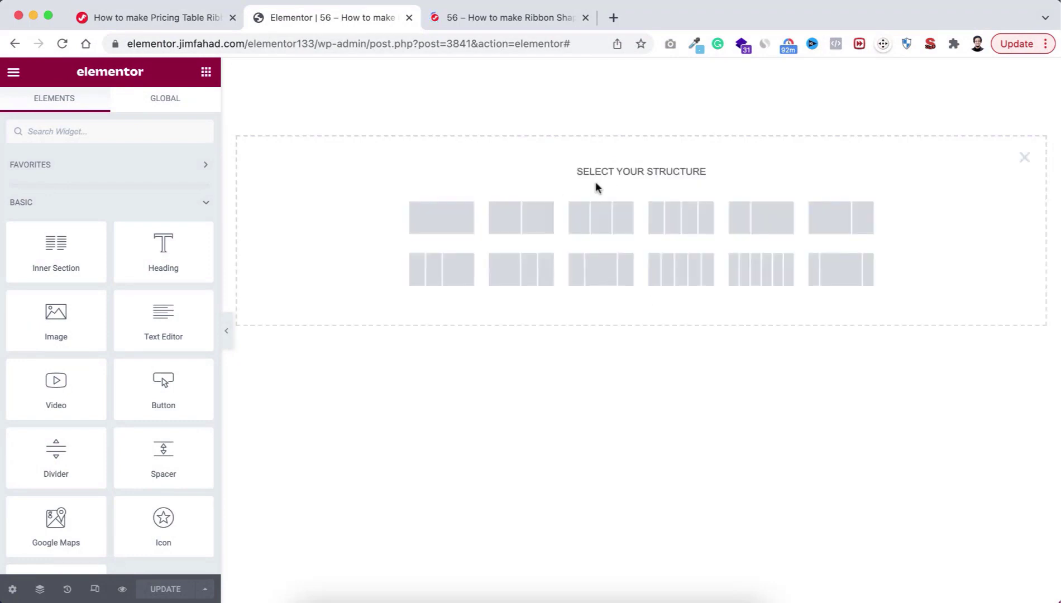
left_click(601, 218)
left_click(148, 294)
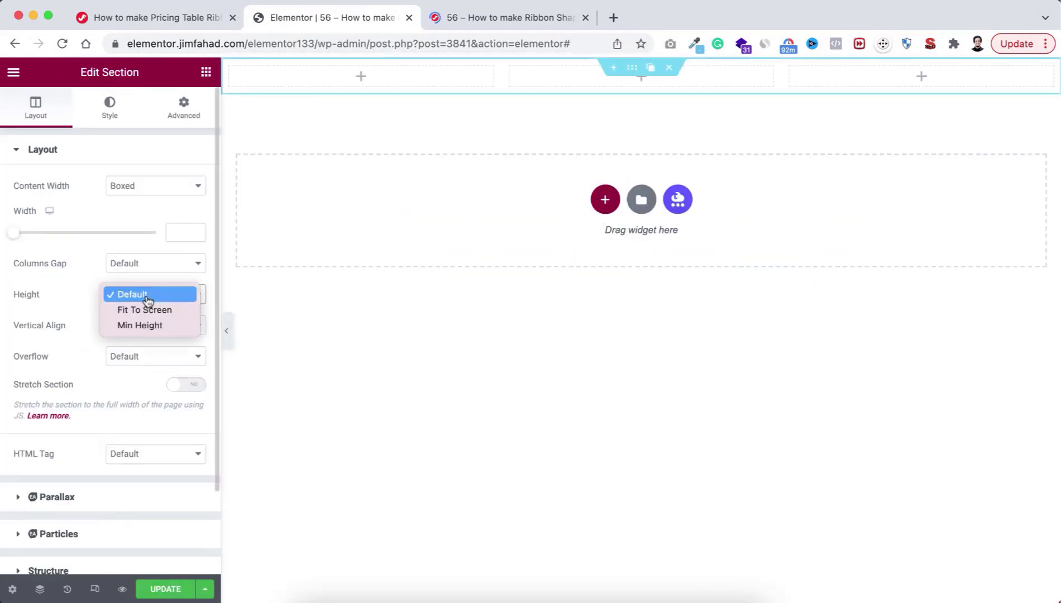
left_click(149, 327)
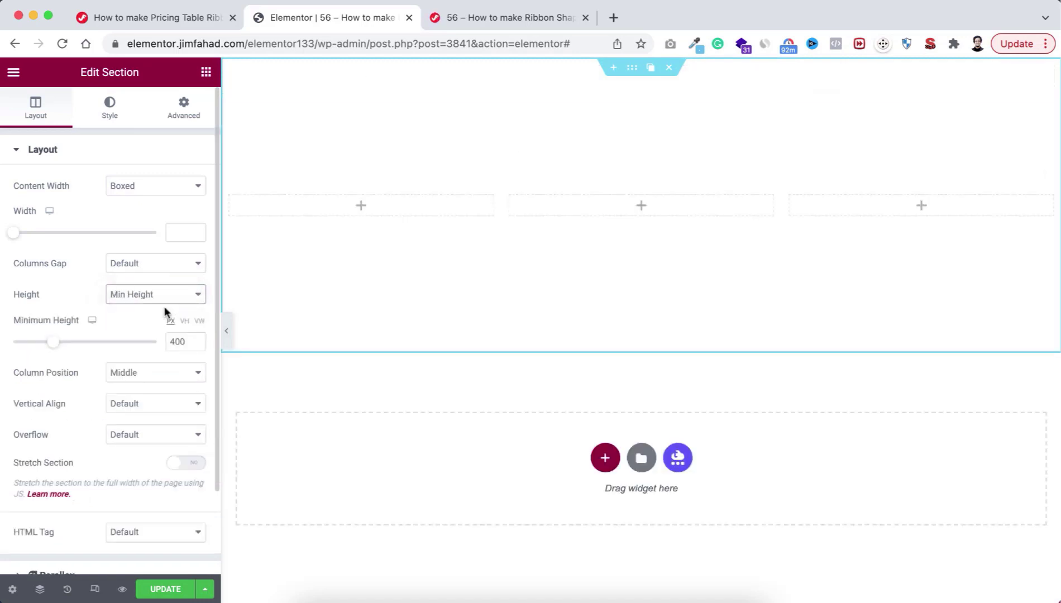
left_click(185, 321)
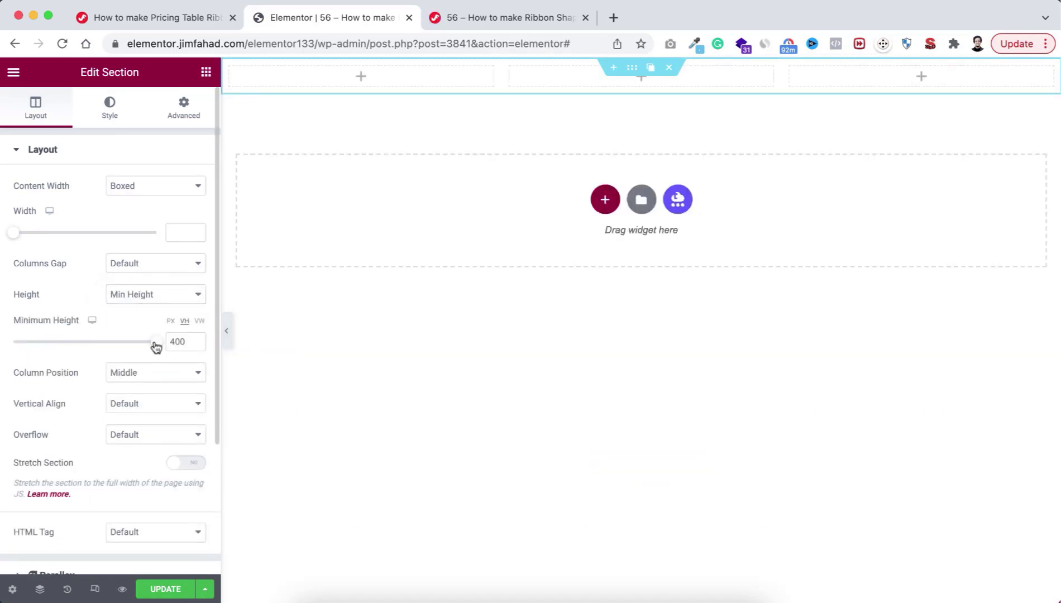
left_click(155, 343)
left_click_drag(156, 346, 162, 345)
Give the middle column 25 px padding on every side
mouse_move(523, 345)
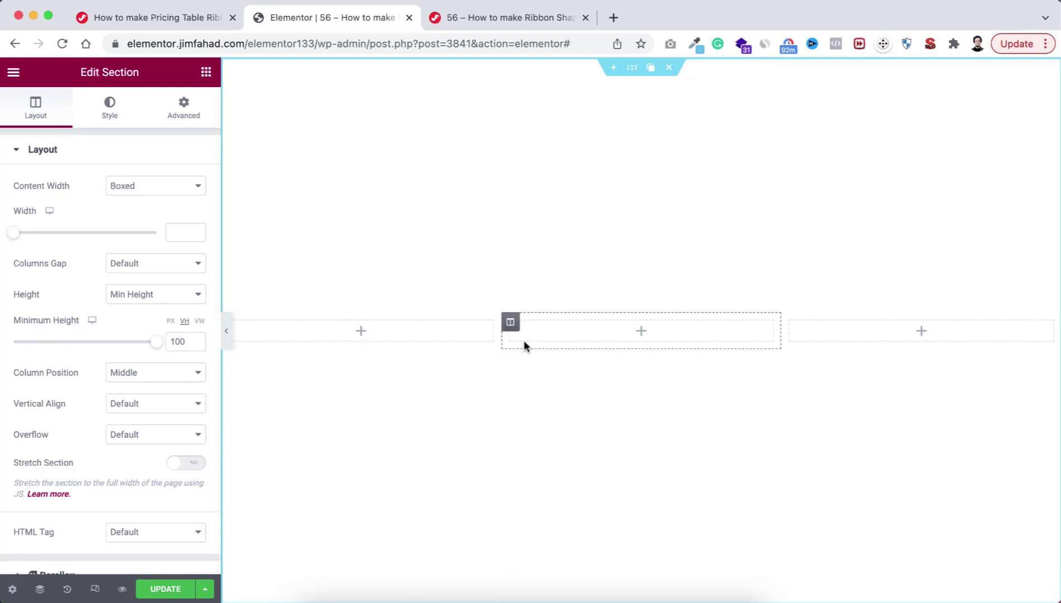
left_click(509, 322)
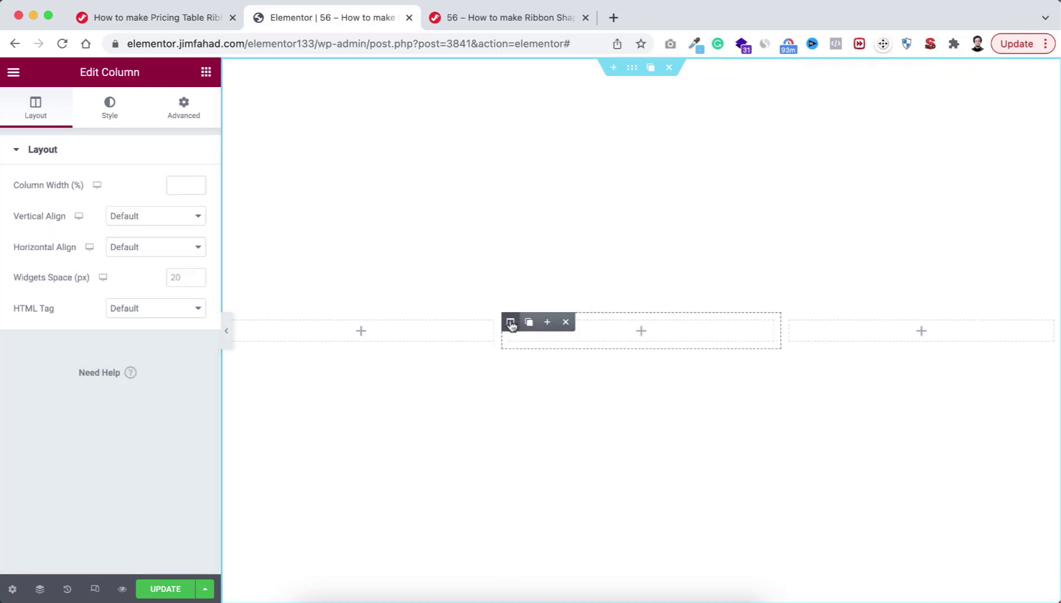
left_click(184, 108)
left_click(31, 258)
type("25")
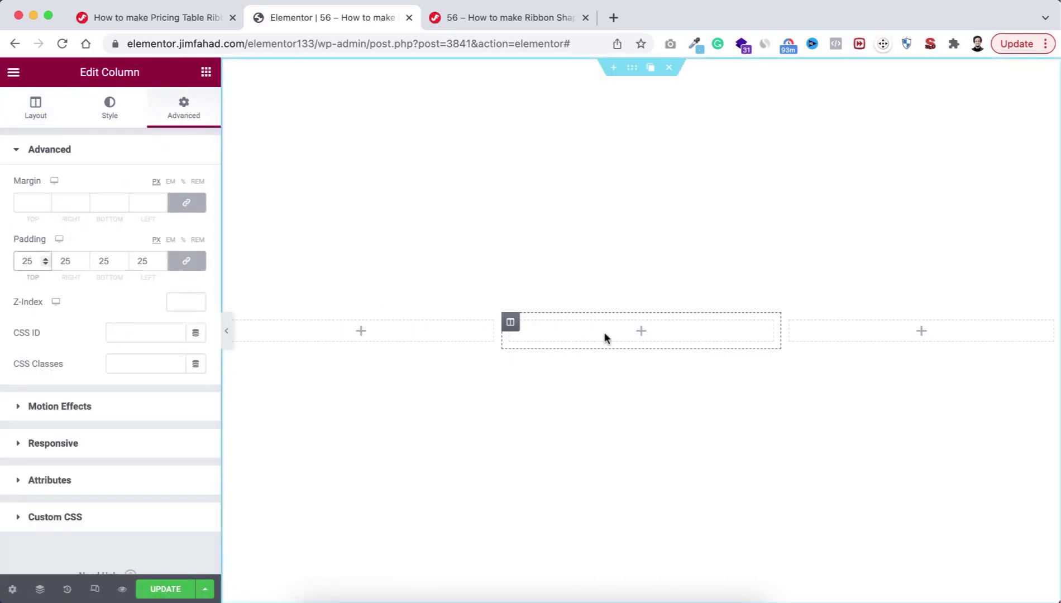
left_click(642, 334)
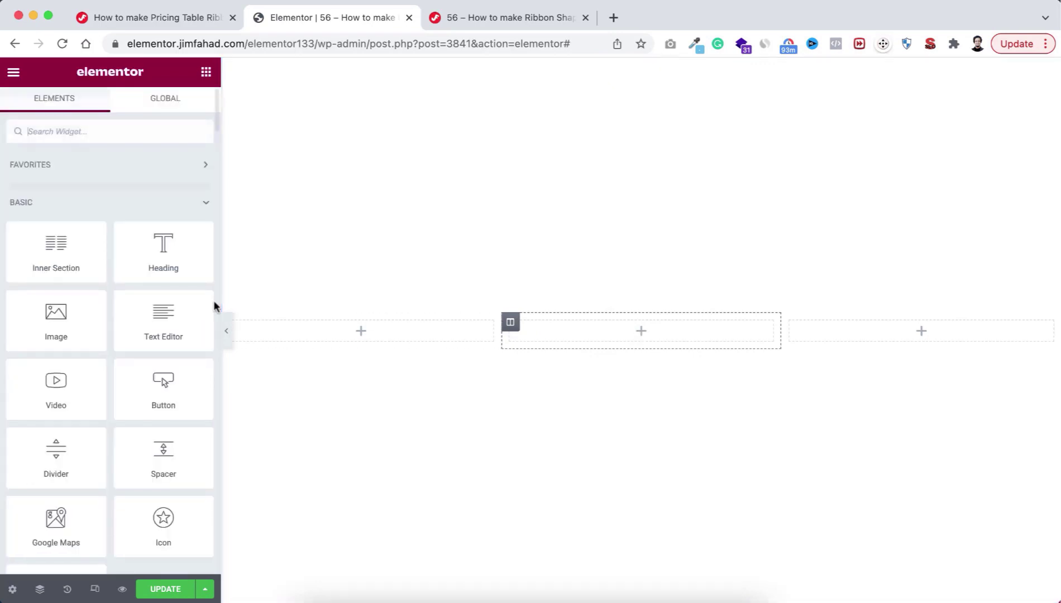
Drop an inner section into the middle column, delete its second column, and set a 400 px minimum height
left_click_drag(55, 260, 639, 324)
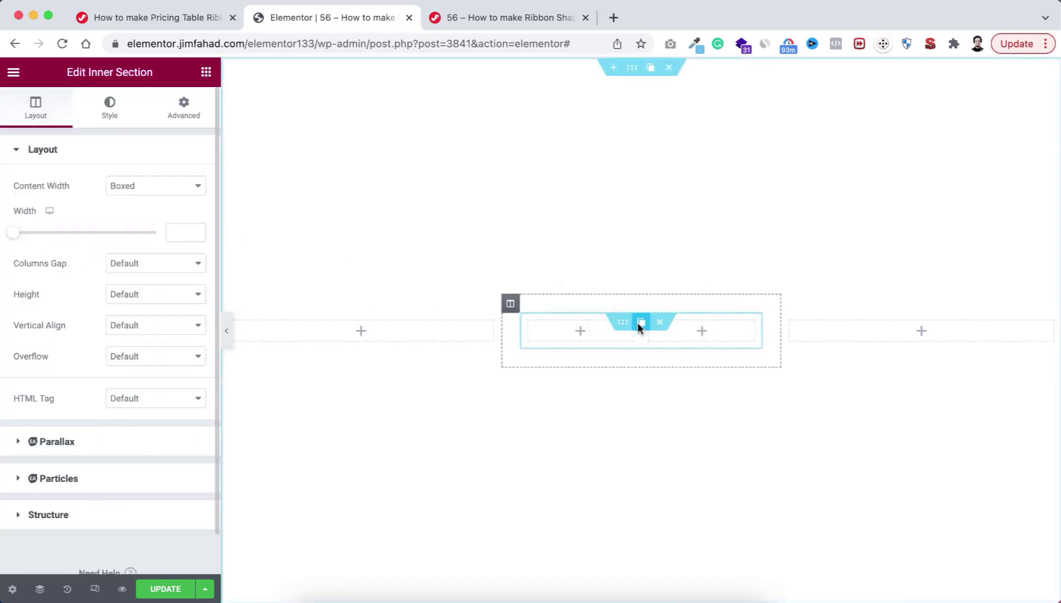
mouse_move(652, 328)
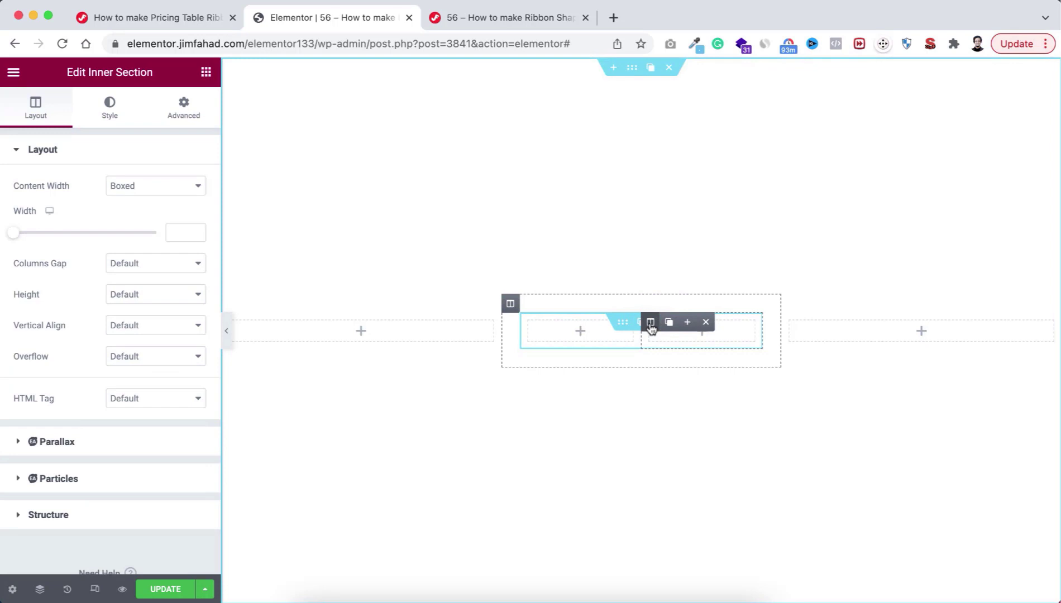
left_click(706, 323)
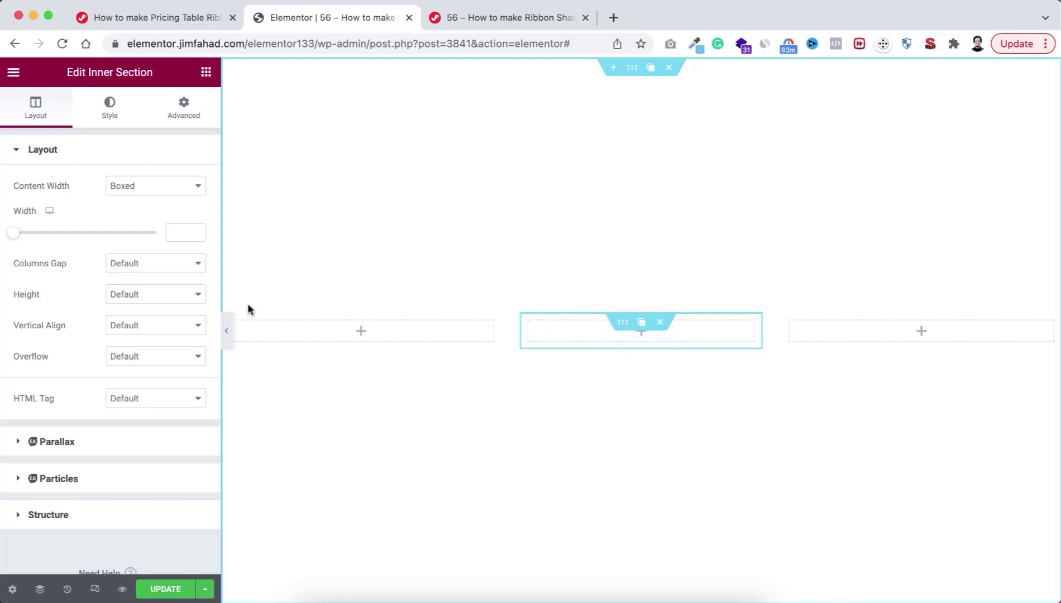
left_click(175, 294)
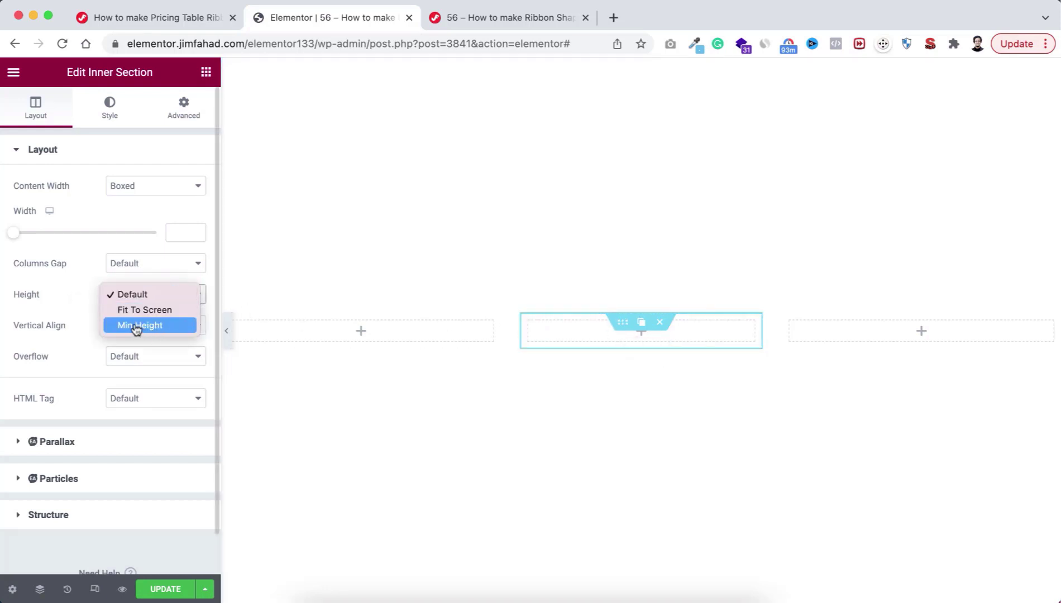
left_click(160, 326)
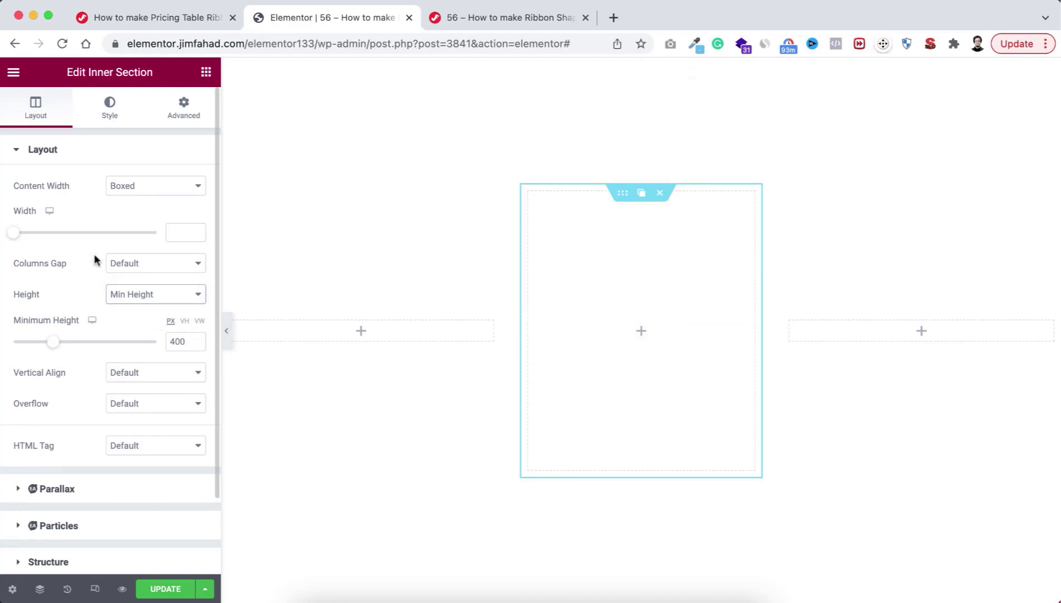
Give the inner section card a 20 px border radius
left_click(109, 109)
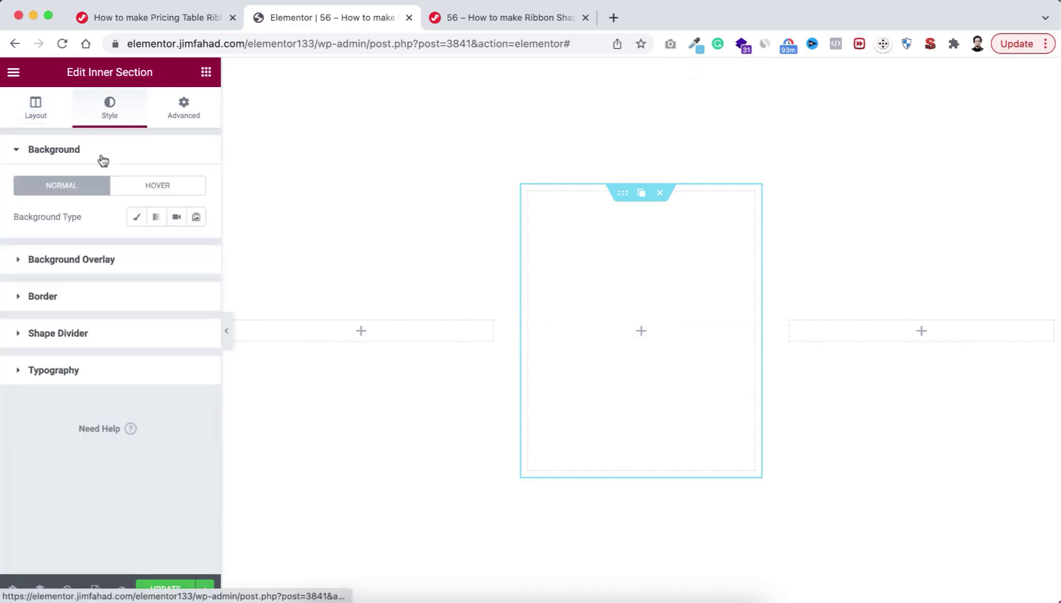
left_click(57, 297)
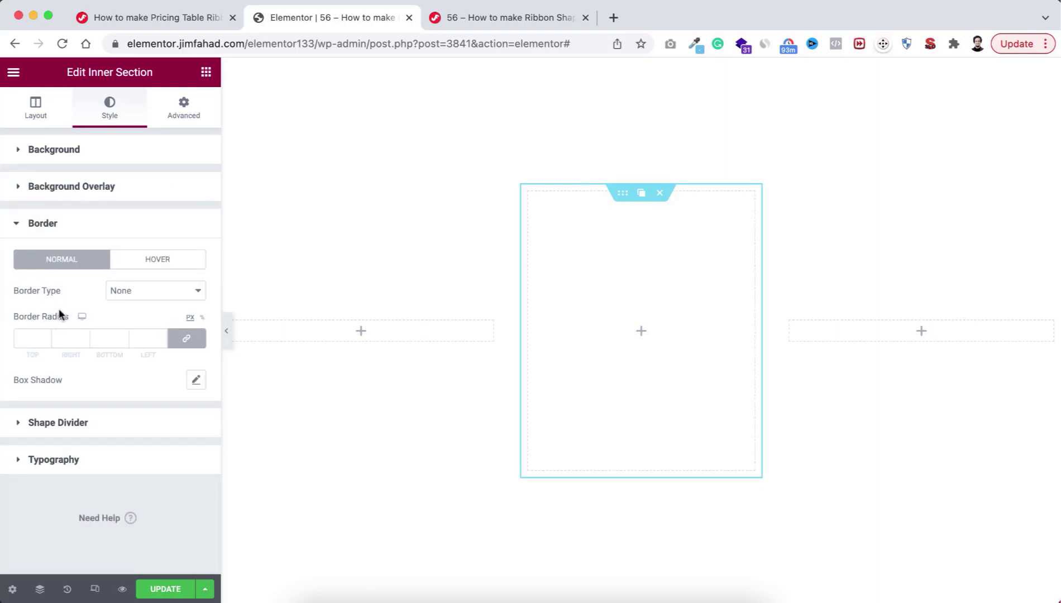
left_click(28, 339)
type("20")
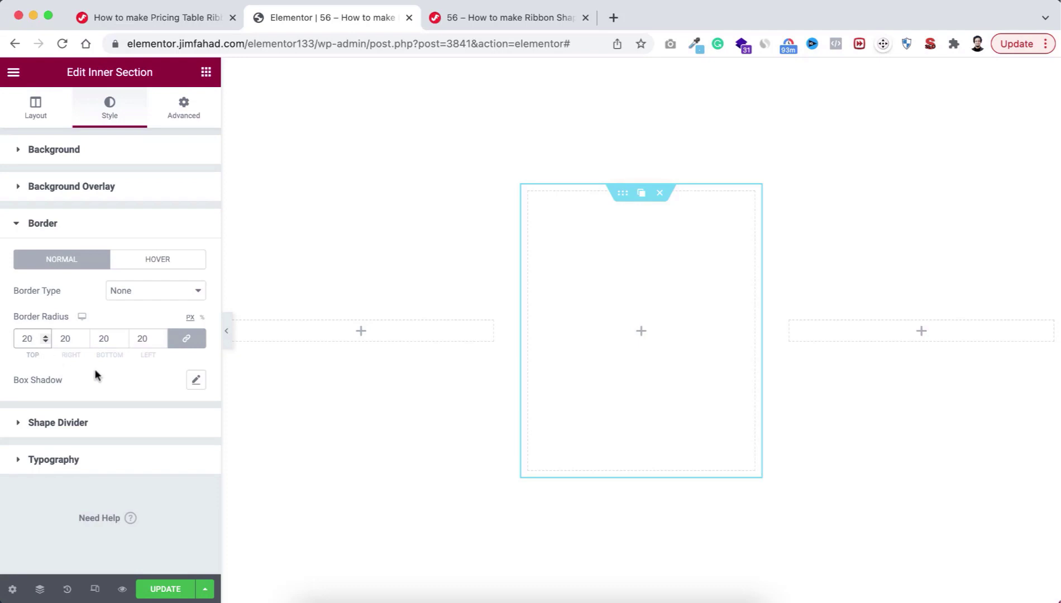
Add a soft box shadow to the card with blur 40 and spread -10
left_click(195, 379)
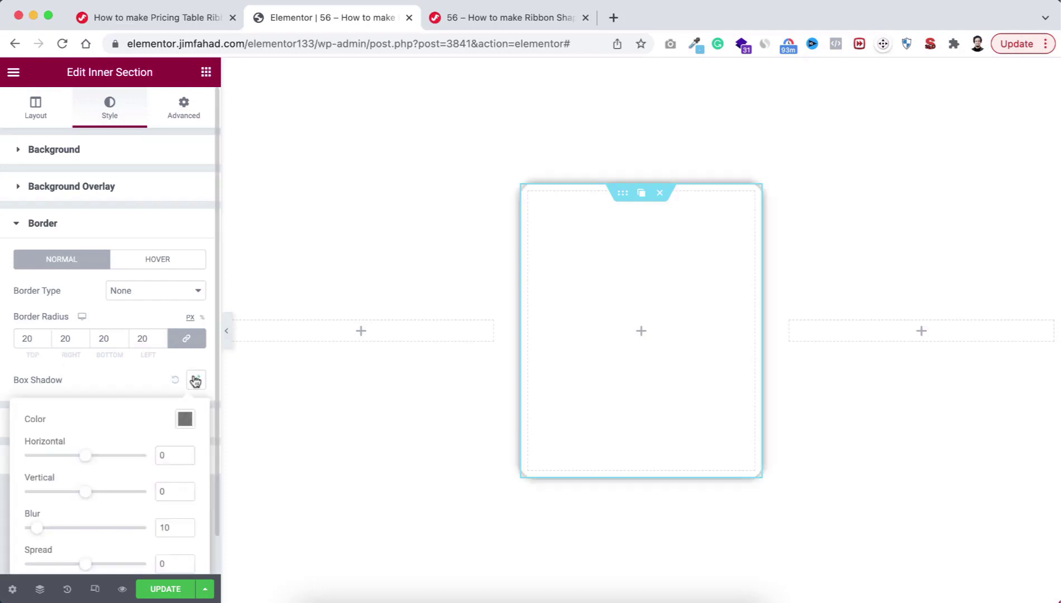
scroll(121, 500, "down", 1)
left_click(163, 486)
key("BackSpace")
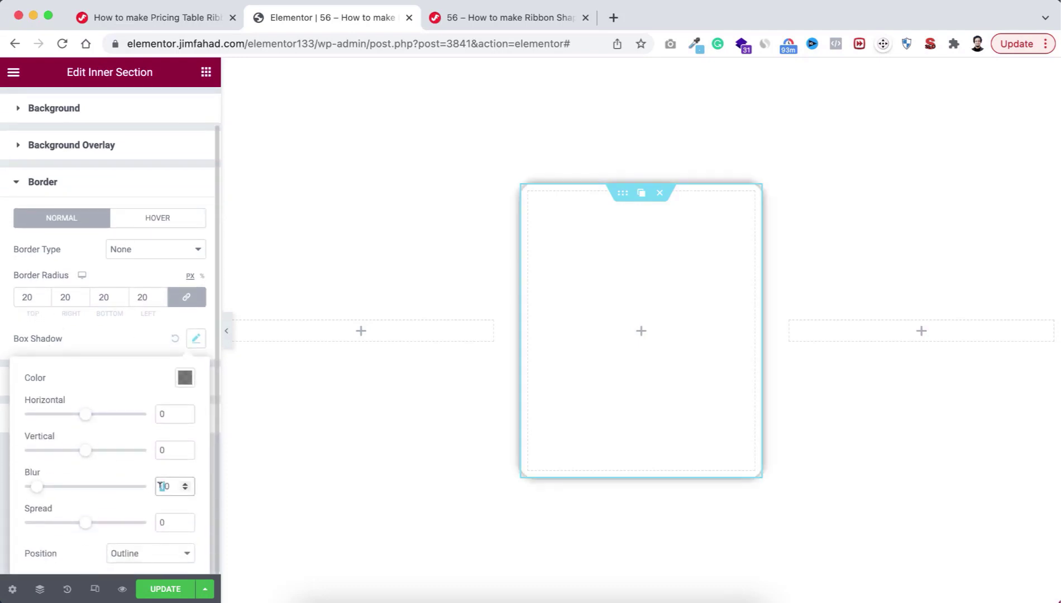
type("4")
left_click(171, 523)
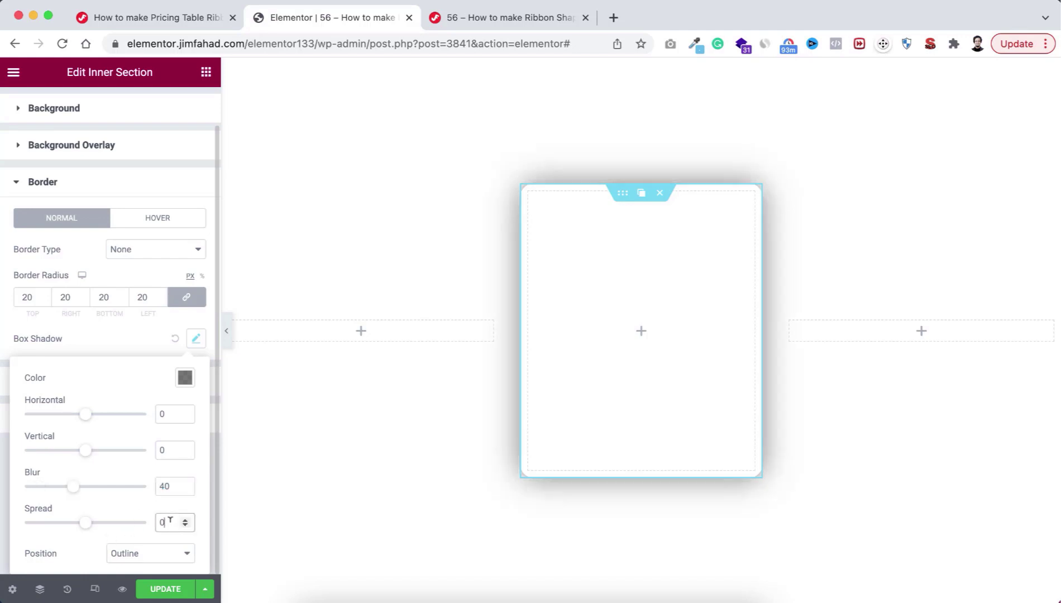
type("-10")
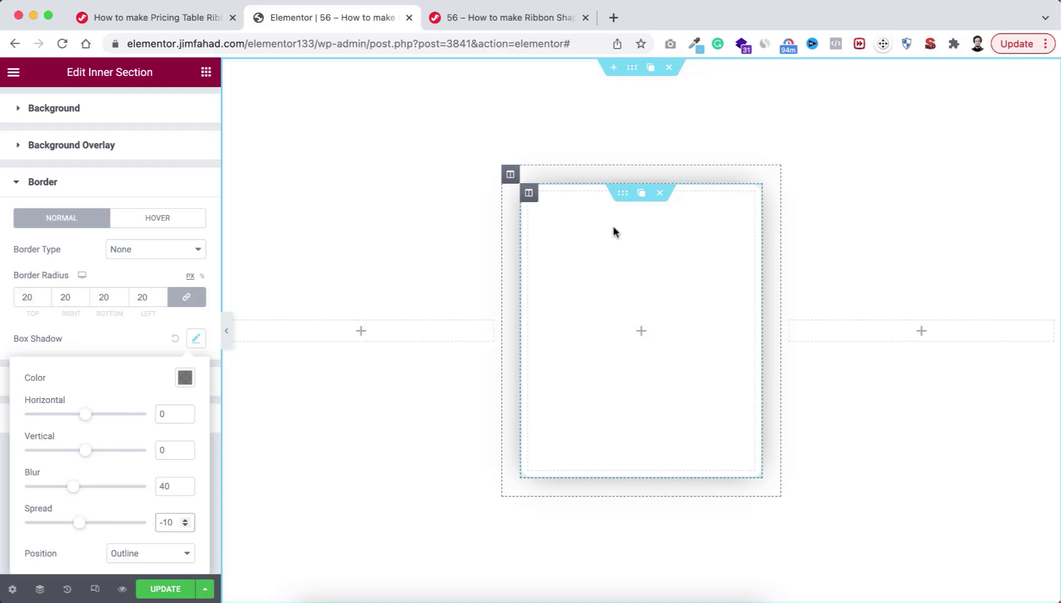
left_click(623, 199)
scroll(201, 229, "up", 2)
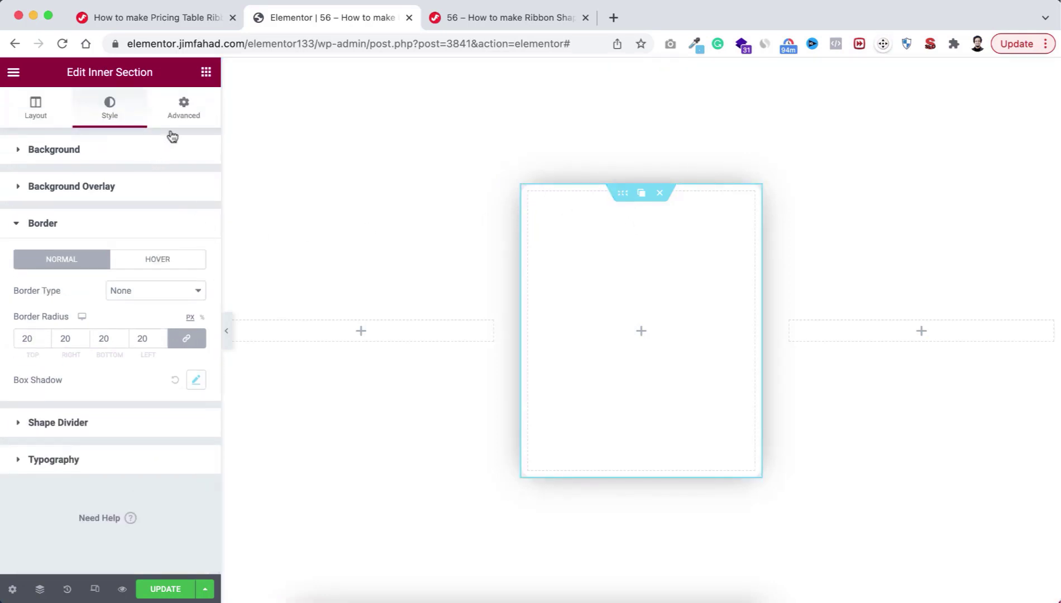
Assign the CSS class myPricing to the inner section card
left_click(185, 105)
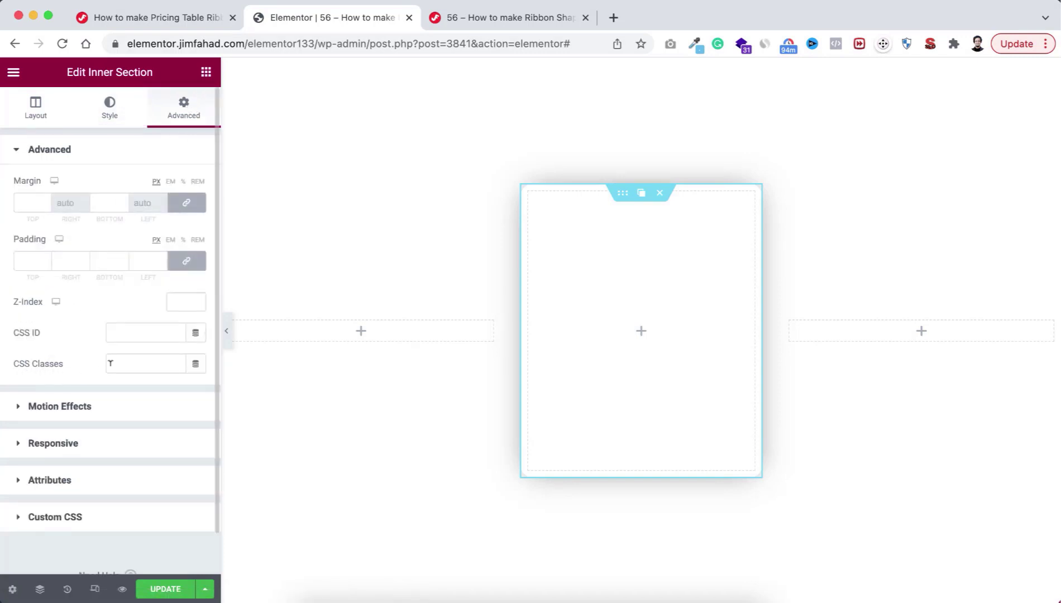
left_click(117, 363)
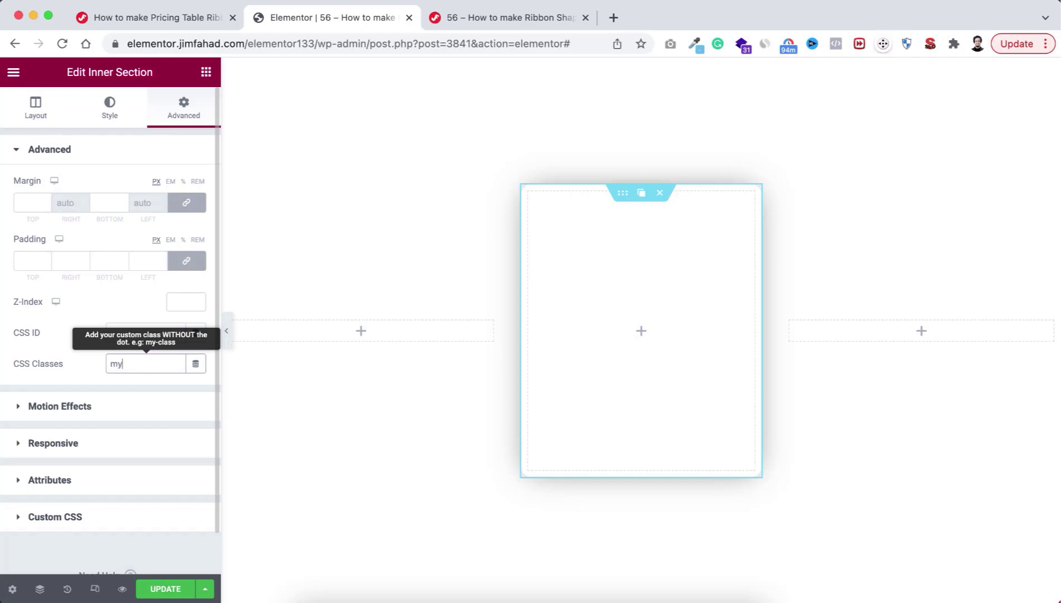
type("myPricing")
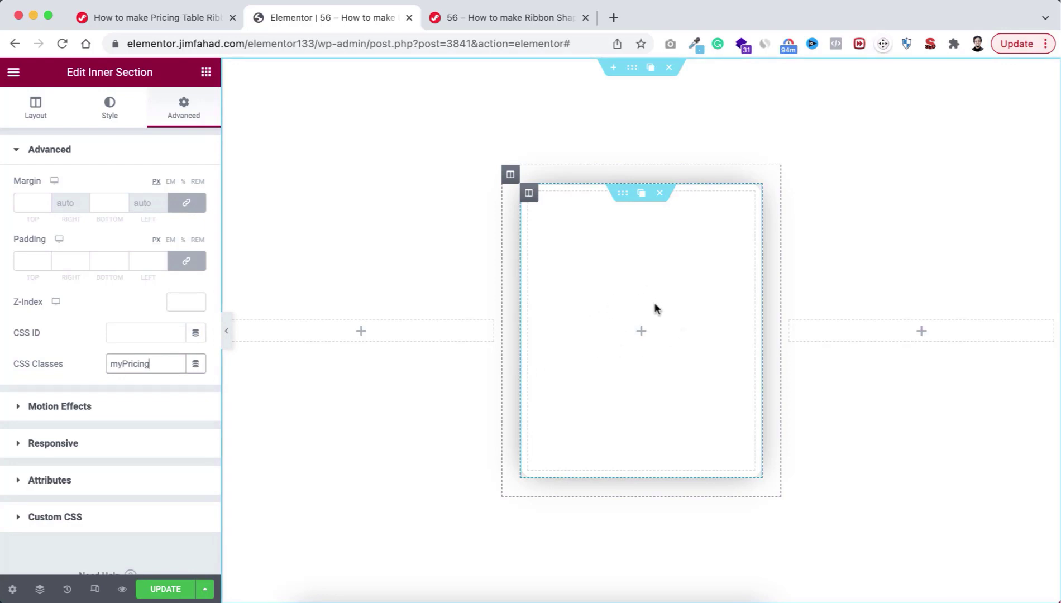
Add a heading to the card, render it as a span, and give it the class myRibbon
left_click(641, 335)
left_click_drag(140, 260, 645, 323)
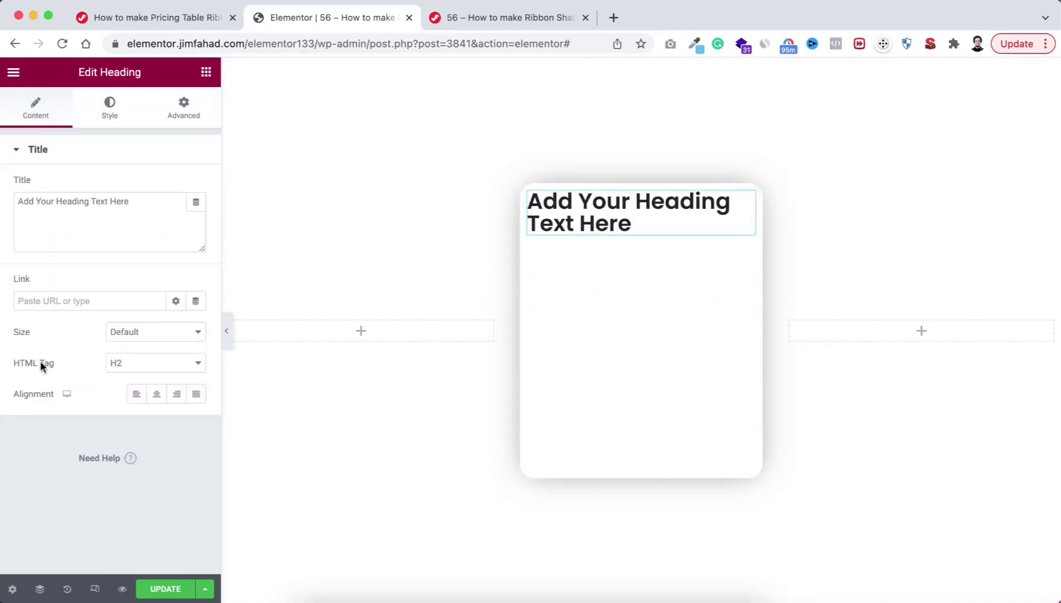
left_click(143, 364)
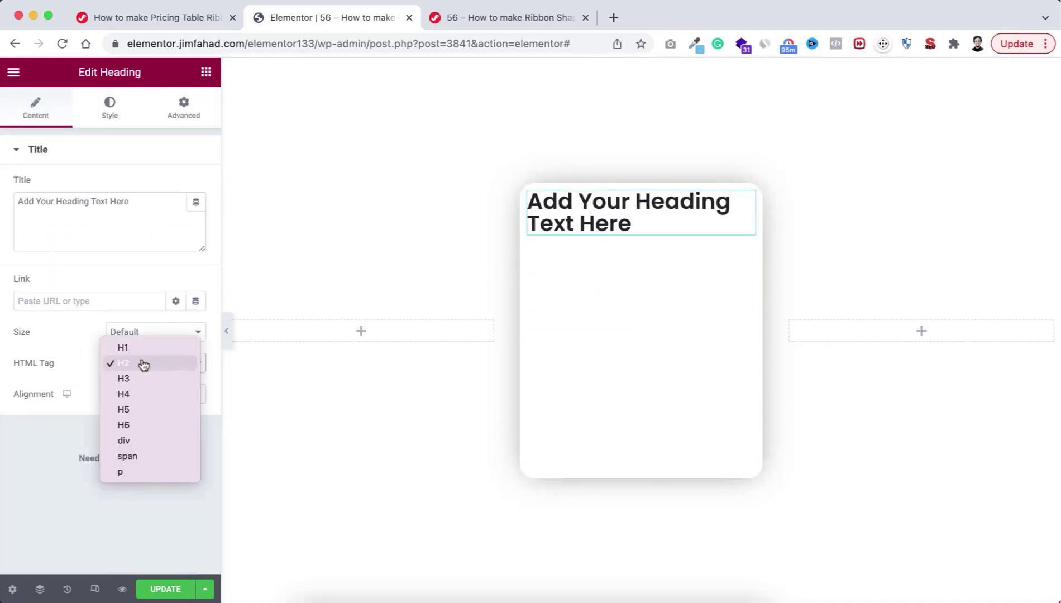
left_click(129, 458)
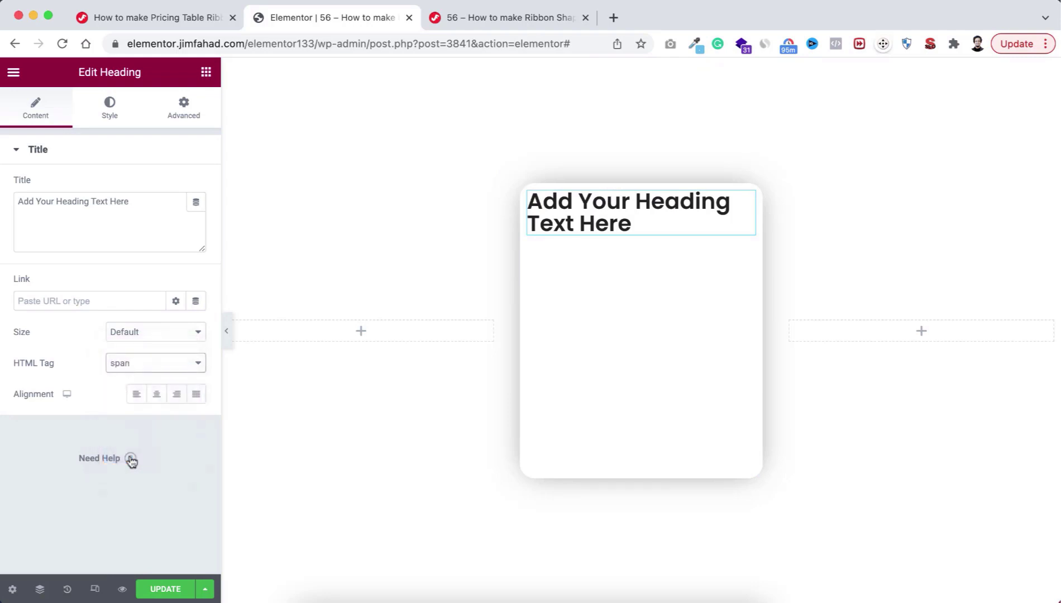
left_click(185, 109)
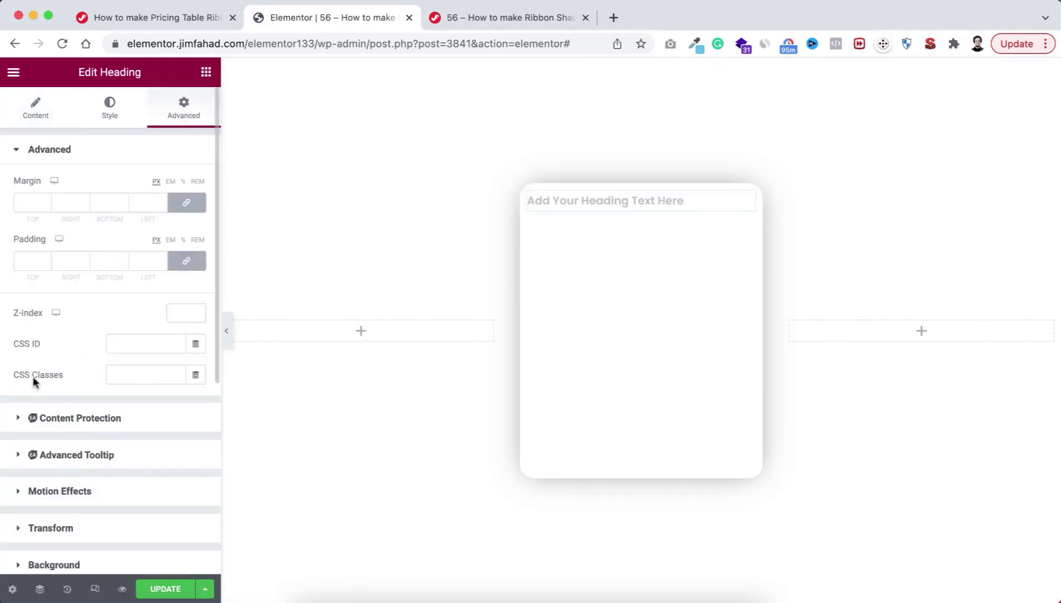
left_click(121, 373)
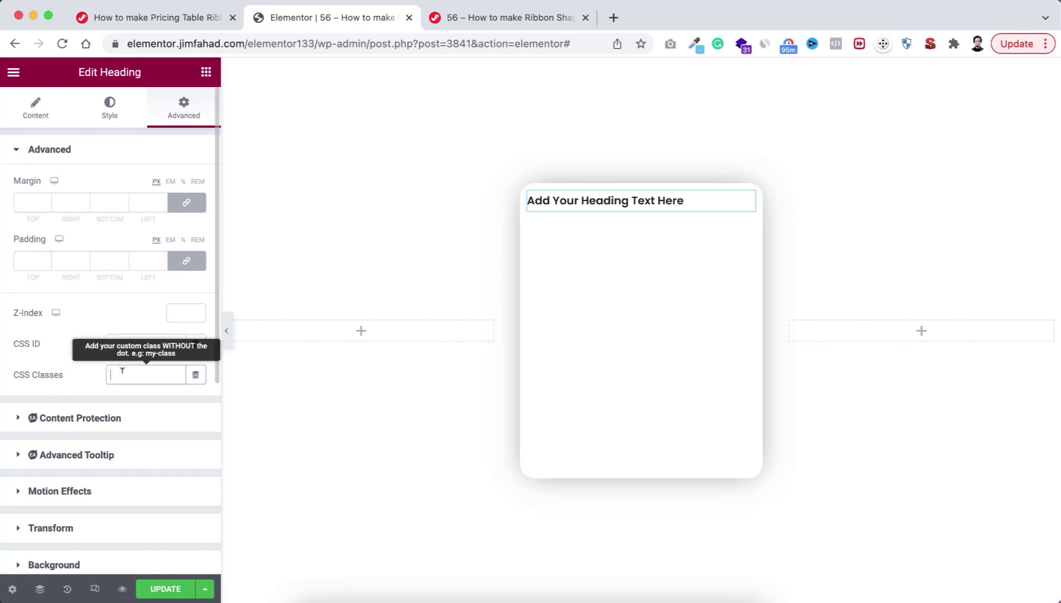
type("myRibbon")
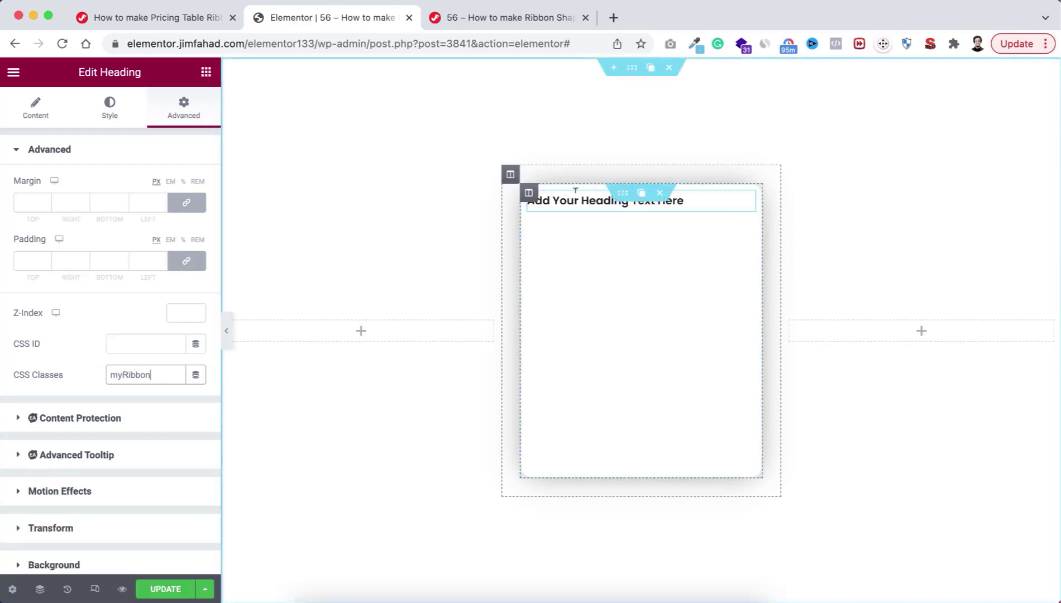
Make the heading text fully transparent (#22222200) and reopen the widget library
left_click(119, 114)
left_click(196, 185)
left_click_drag(195, 390, 25, 391)
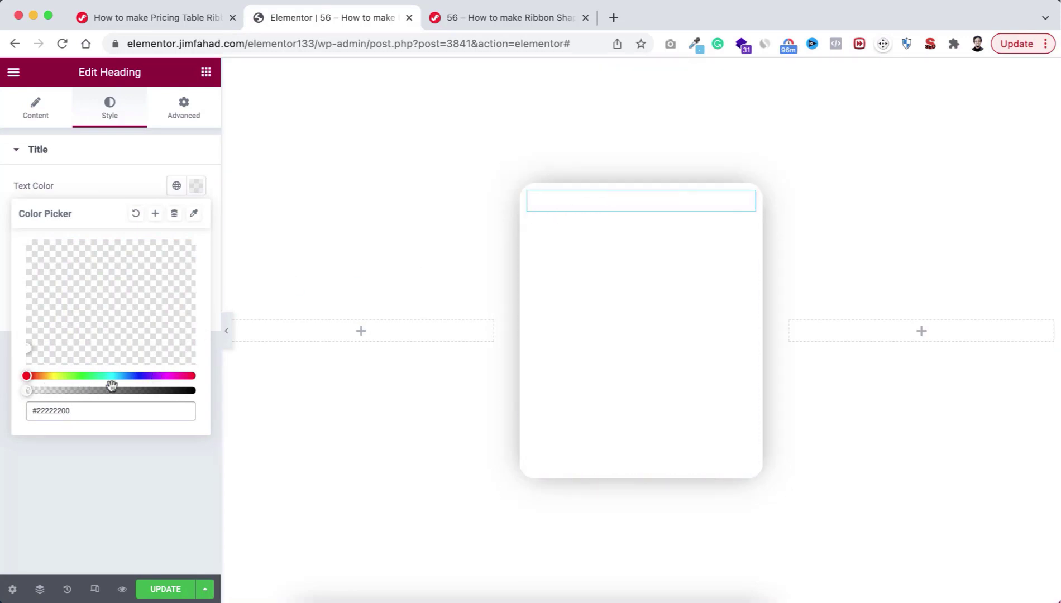
left_click(36, 108)
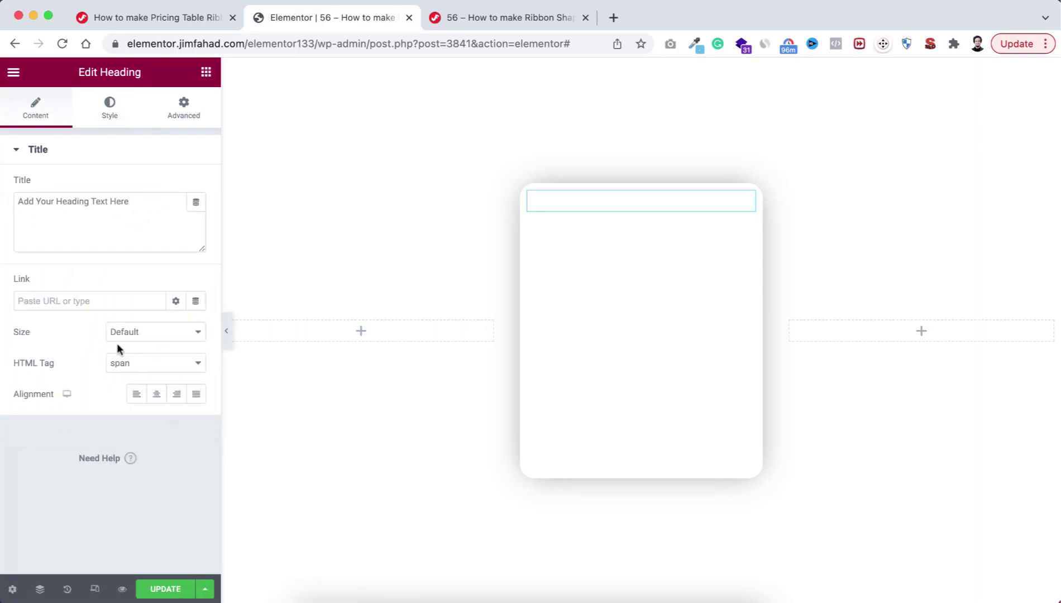
left_click(187, 104)
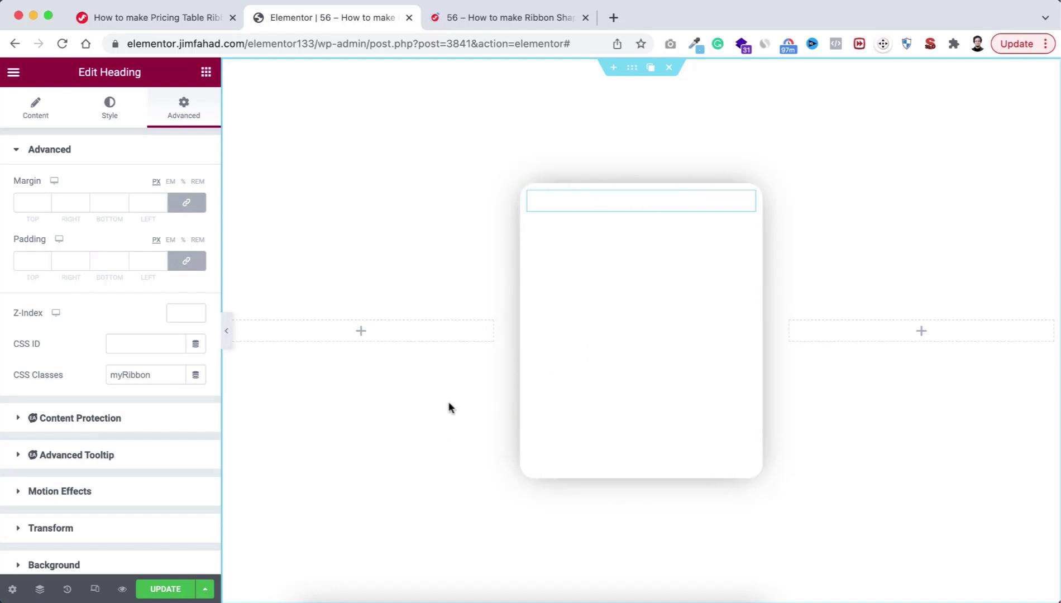
left_click(205, 74)
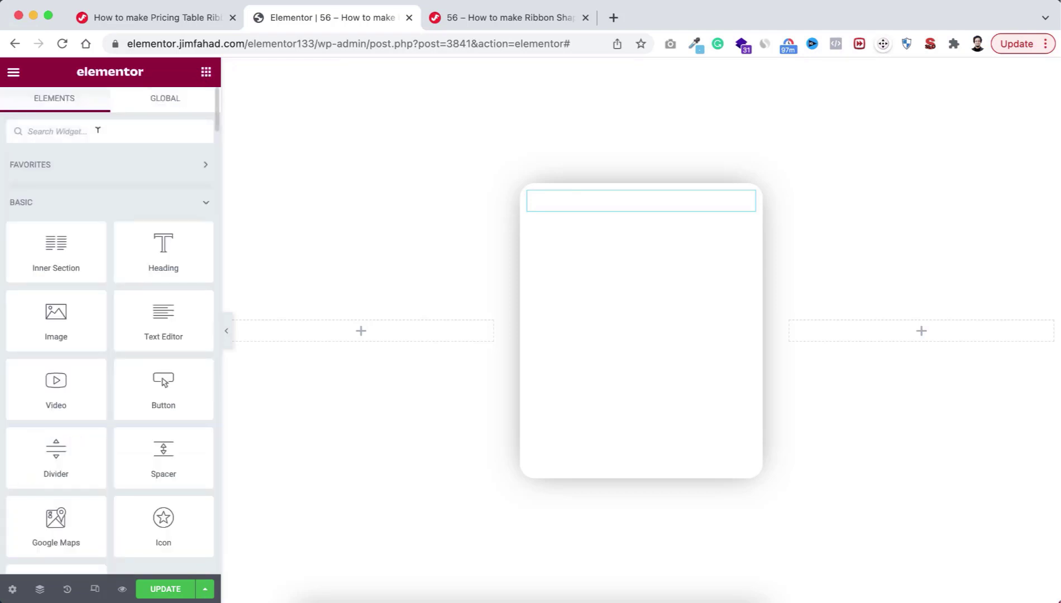
Search for 'html' and drop an HTML widget into the empty section below the card
type("html")
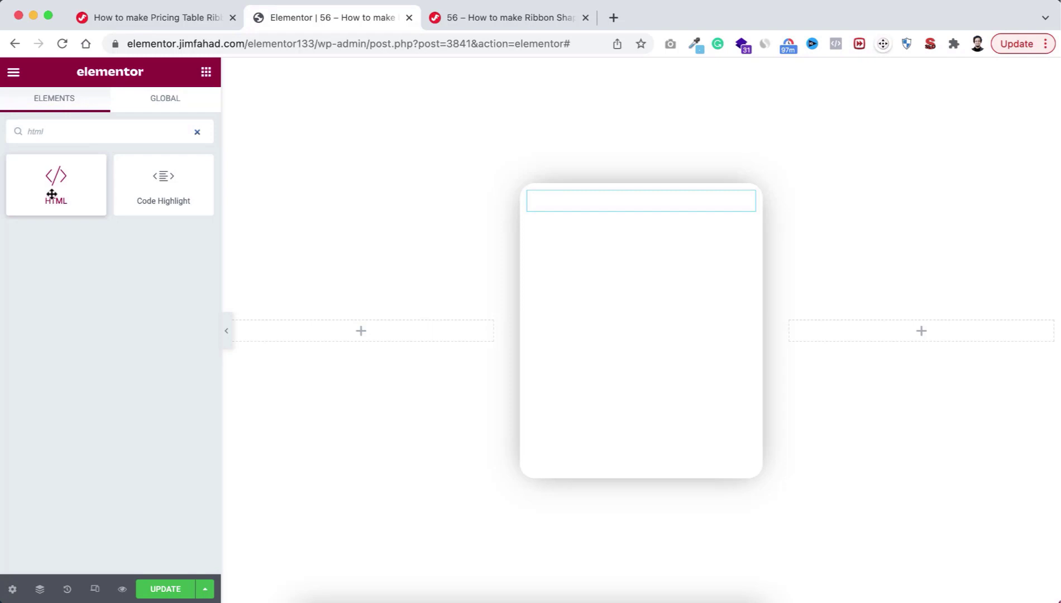
left_click_drag(50, 195, 92, 193)
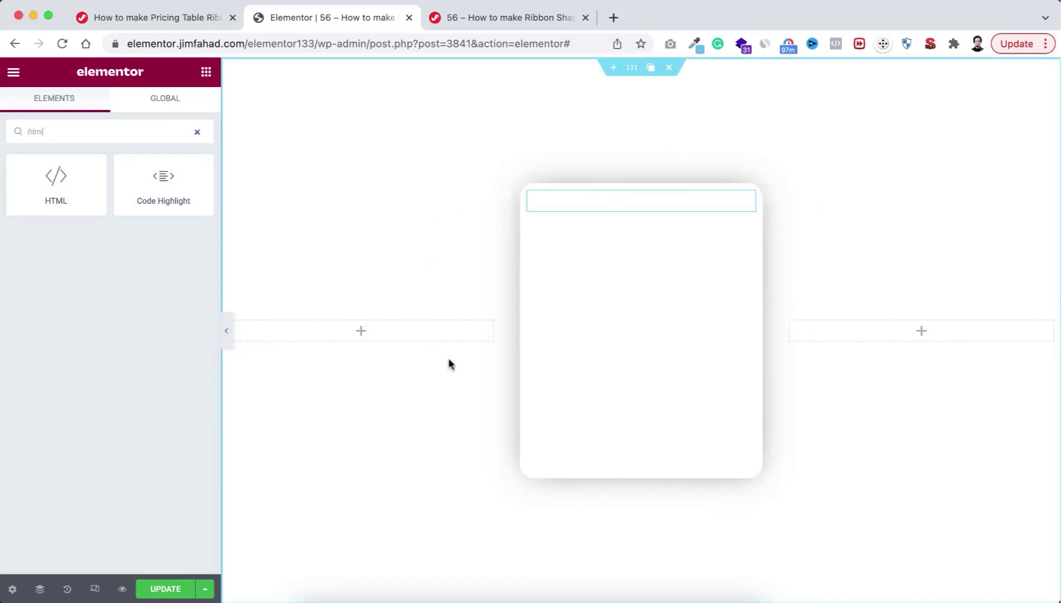
scroll(471, 425, "down", 4)
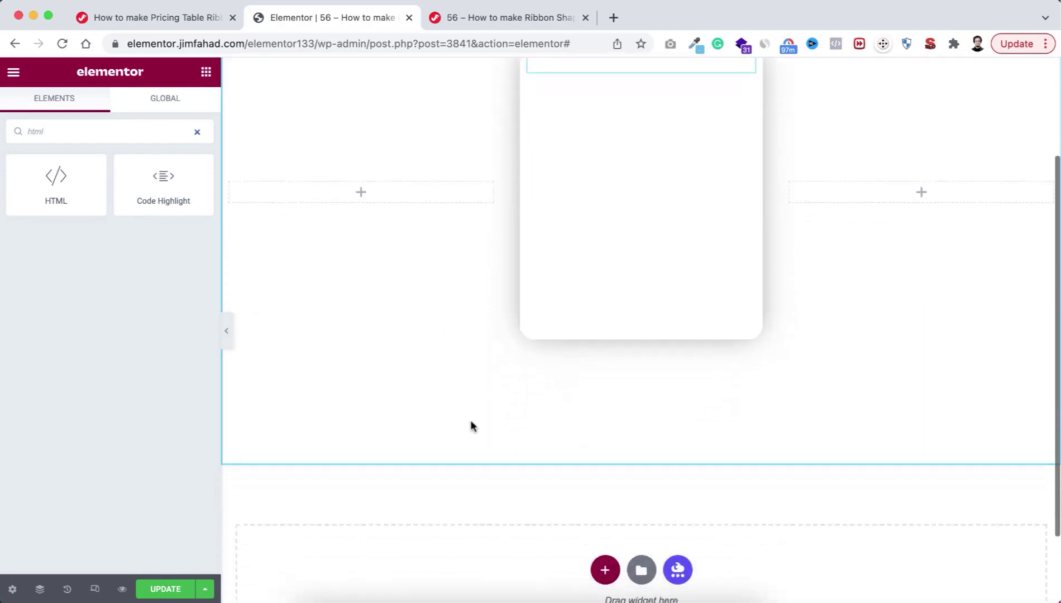
left_click_drag(55, 180, 522, 506)
left_click_drag(523, 505, 523, 508)
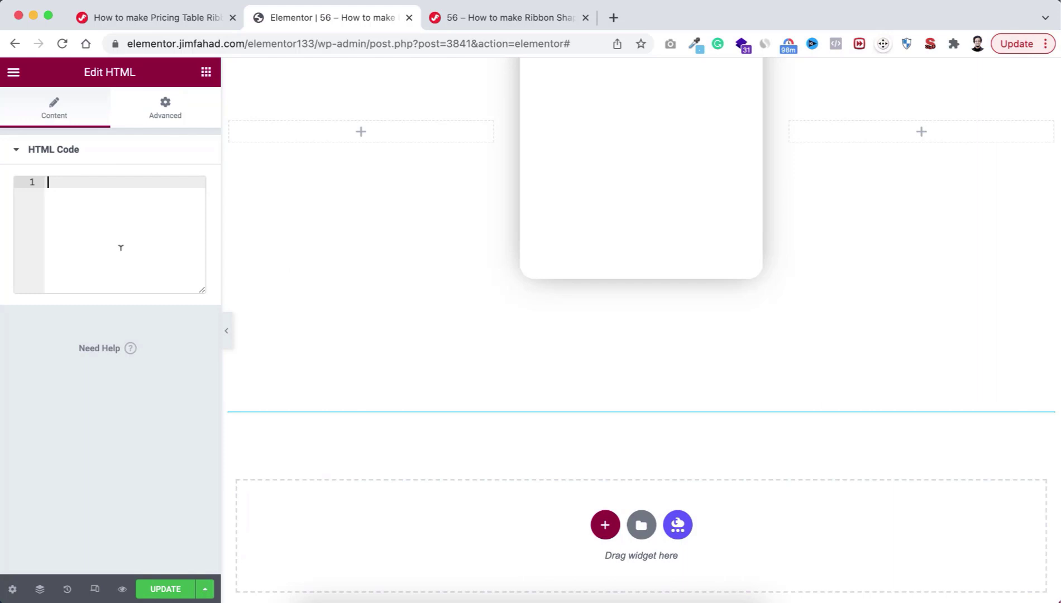
scroll(341, 240, "up", 4)
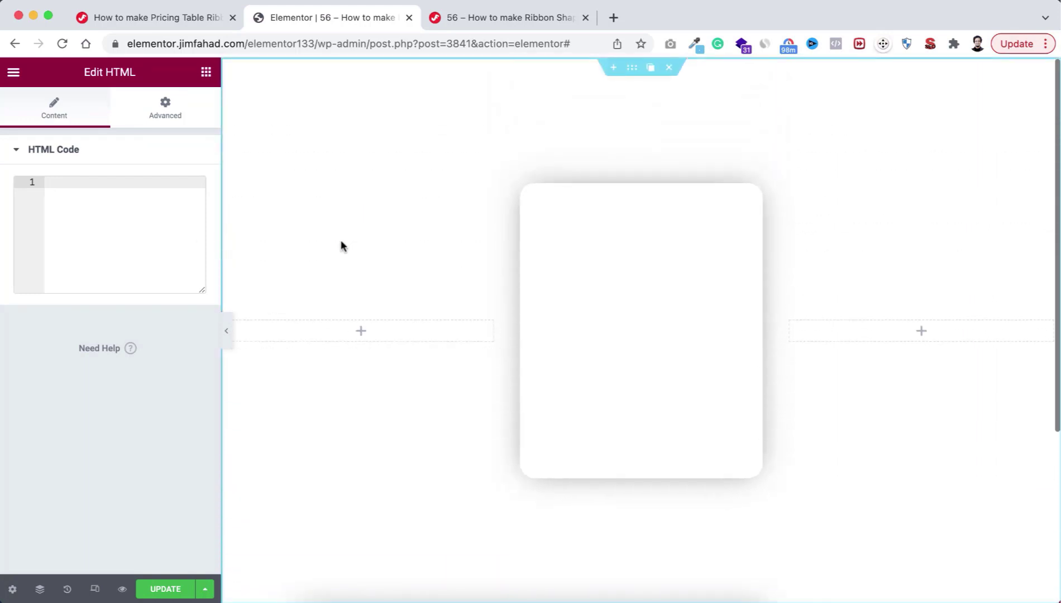
Select the full Ribbon Shape CSS code block on the tutorial page, then return to Elementor
left_click(172, 18)
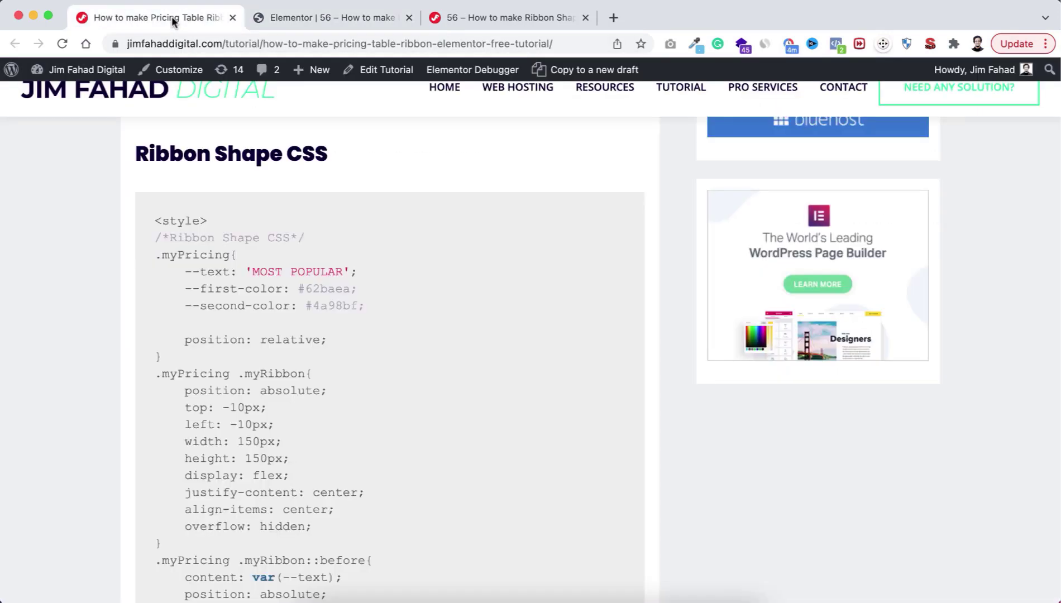
scroll(196, 197, "up", 3)
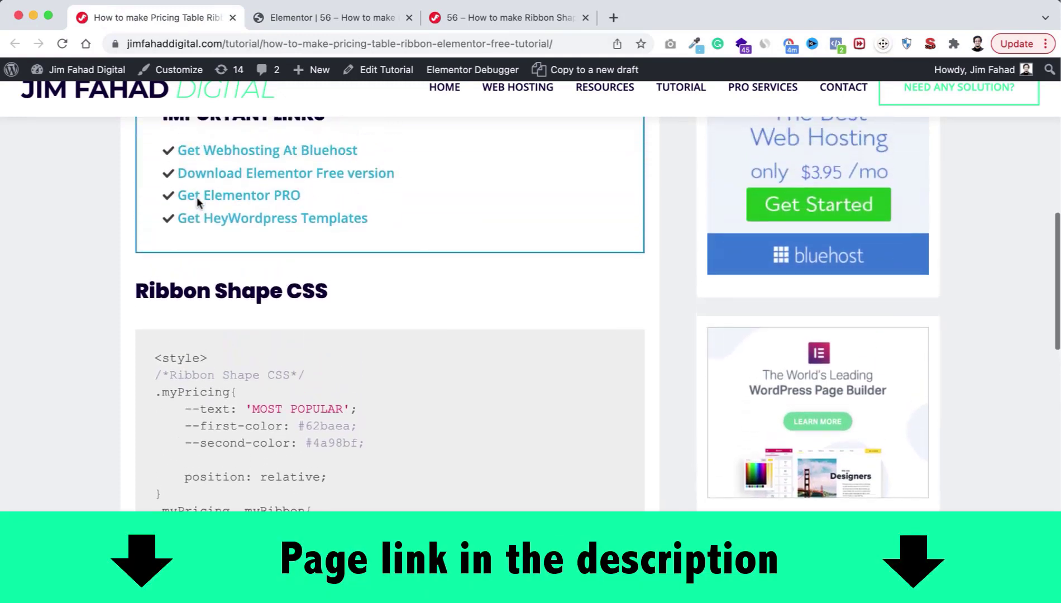
scroll(196, 197, "down", 3)
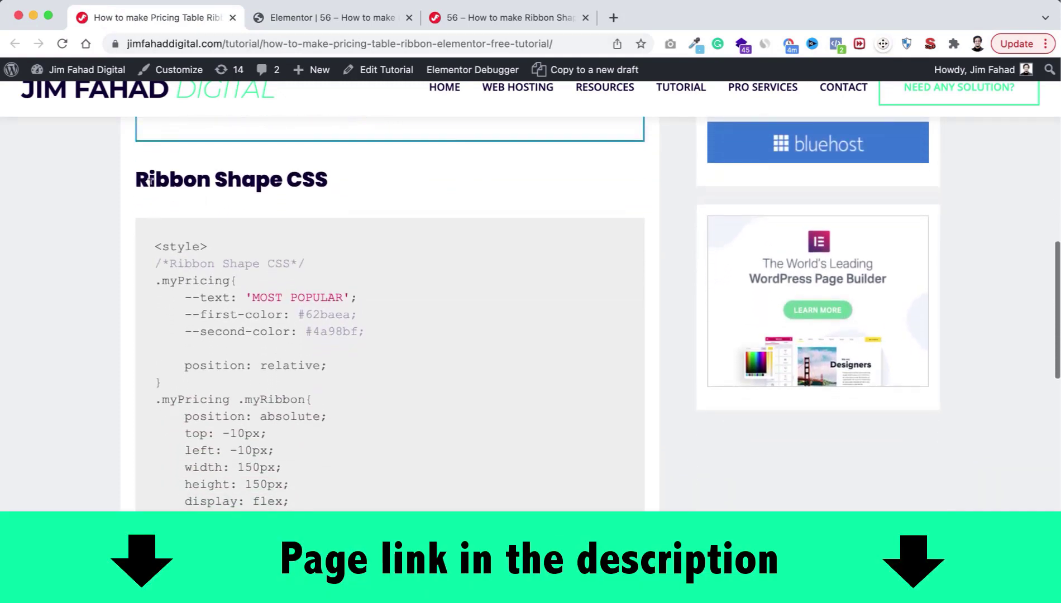
scroll(150, 168, "down", 2)
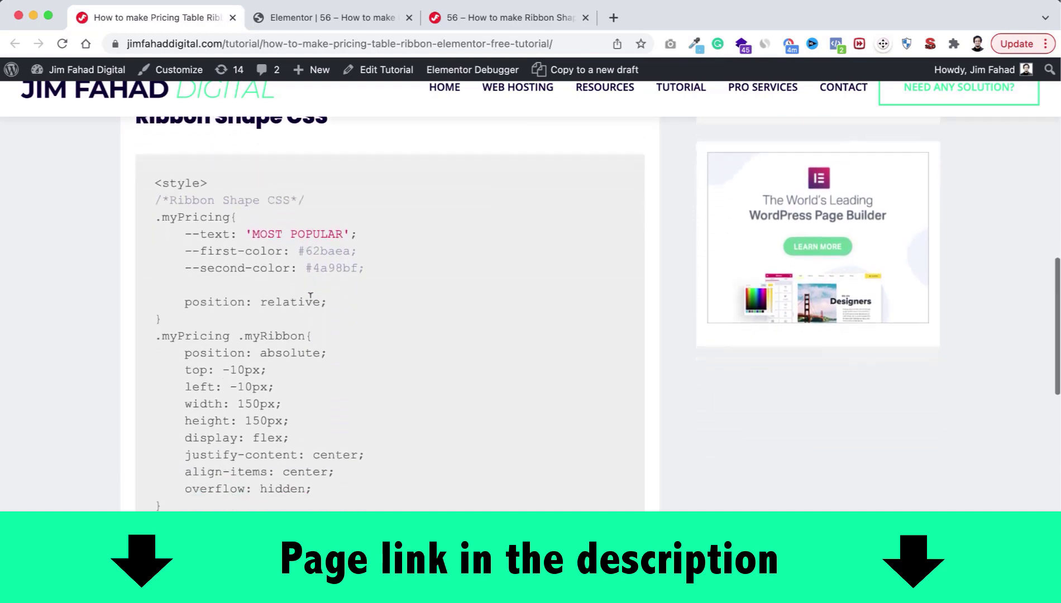
left_click_drag(157, 174, 239, 516)
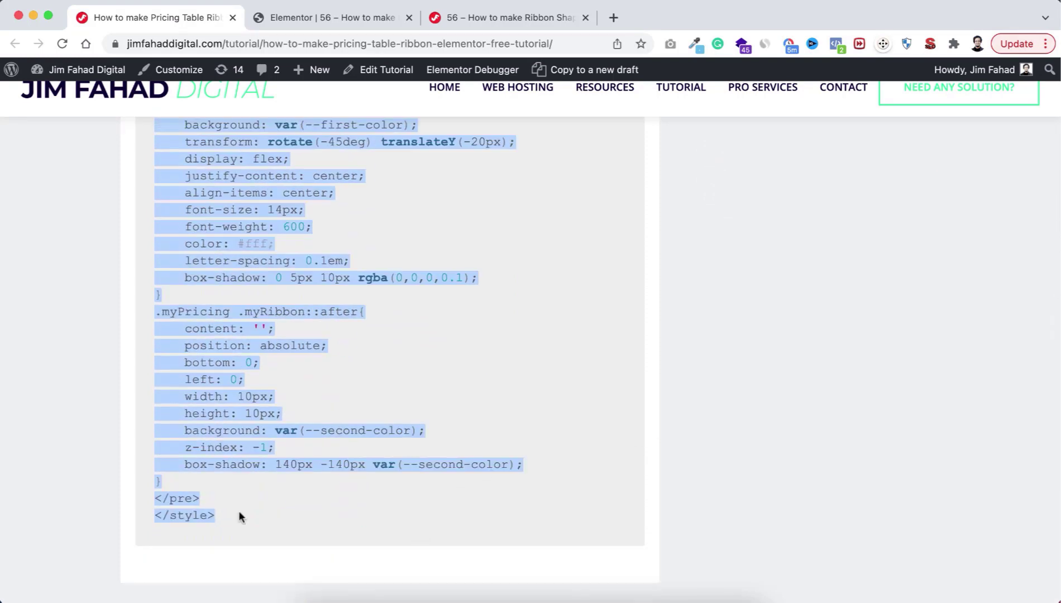
scroll(313, 297, "up", 6)
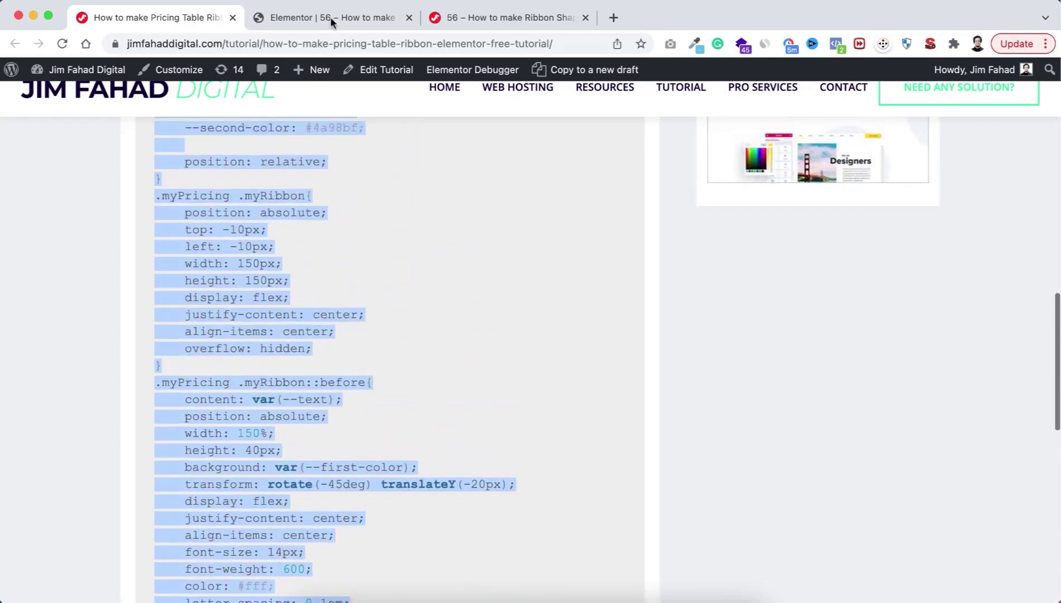
left_click(334, 18)
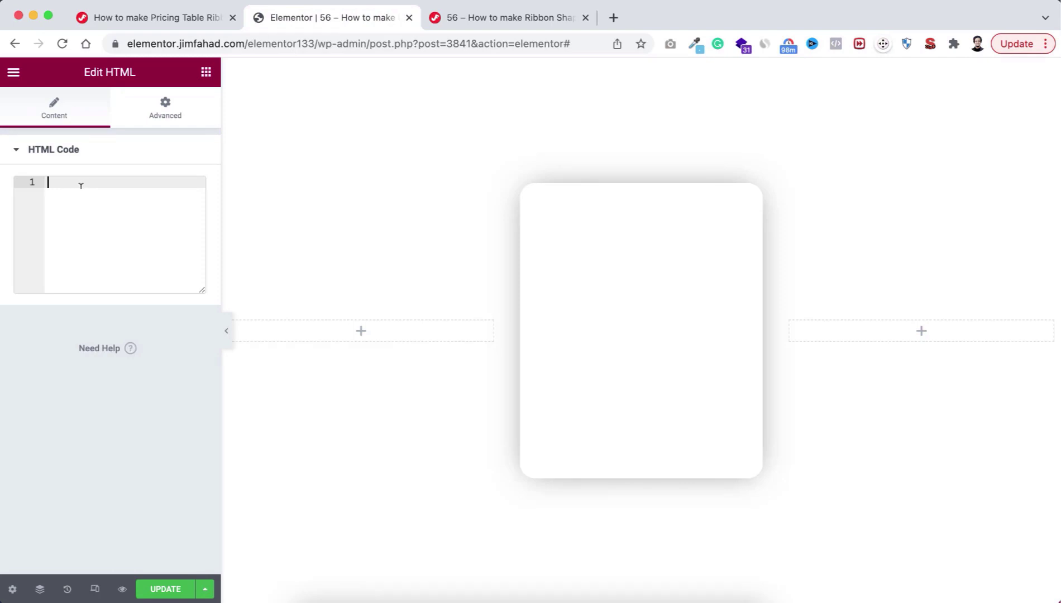
Paste the ribbon CSS into the HTML code box and change 'MOST POPULAR' to 'BEST DEAL'
key("super+v")
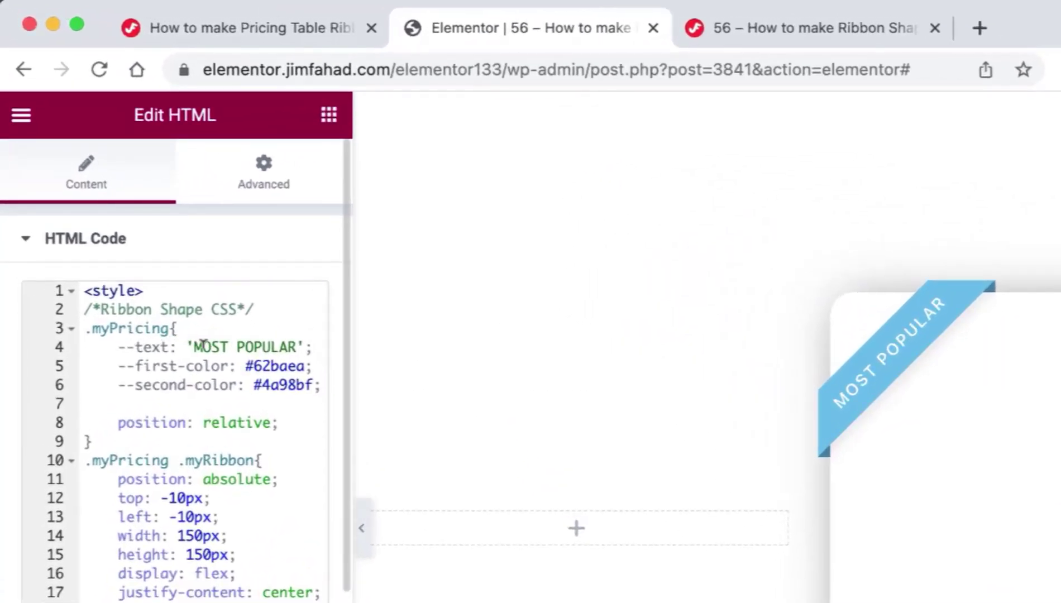
left_click_drag(192, 347, 297, 346)
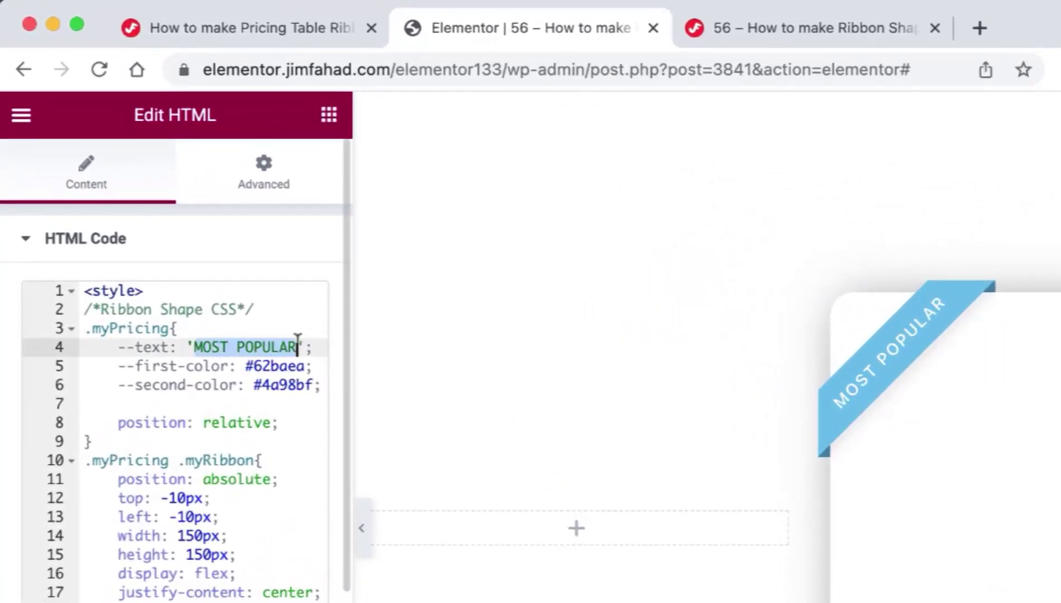
key("BackSpace")
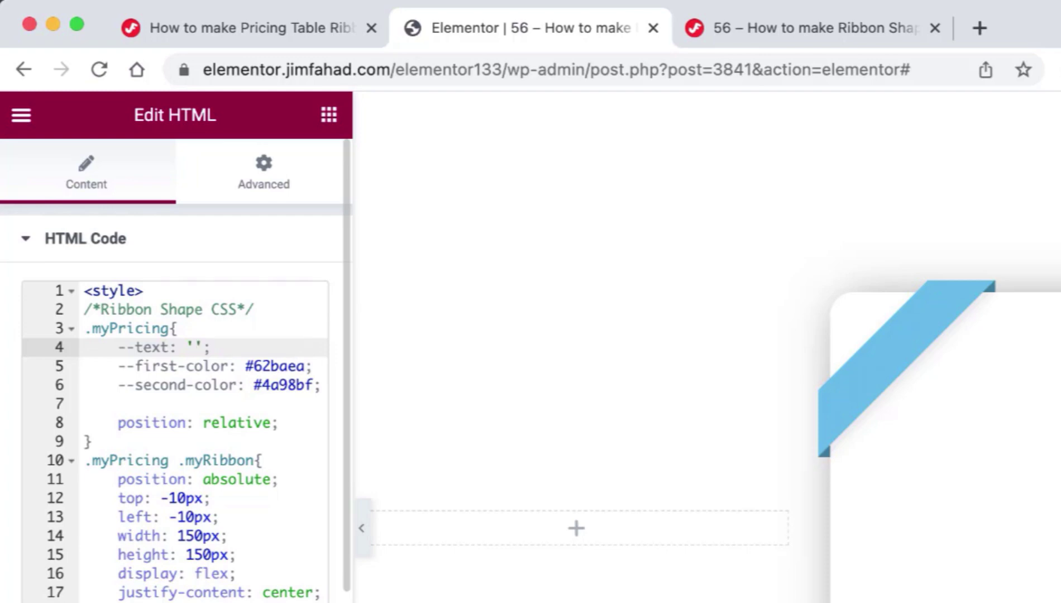
type("BEST DEAL")
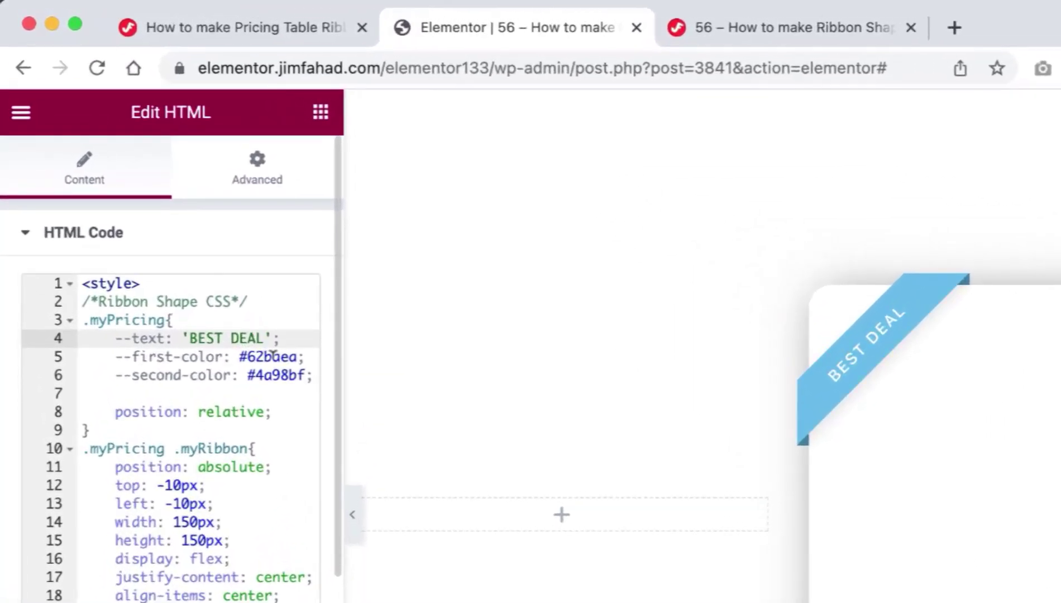
Change the ribbon's --first-color from #62baea to red and preview the result
left_click_drag(240, 356, 297, 356)
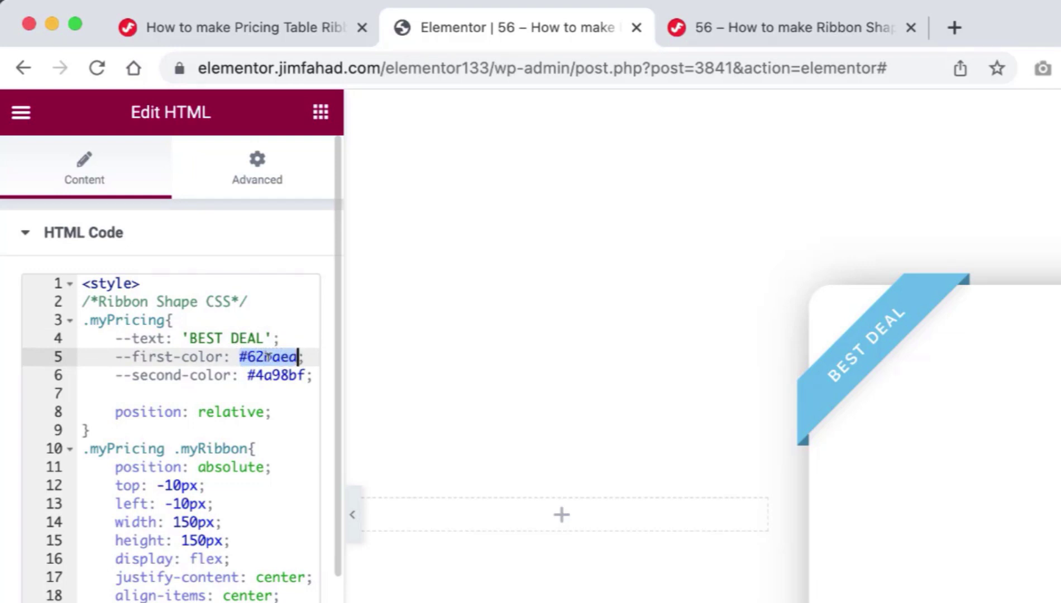
type("red")
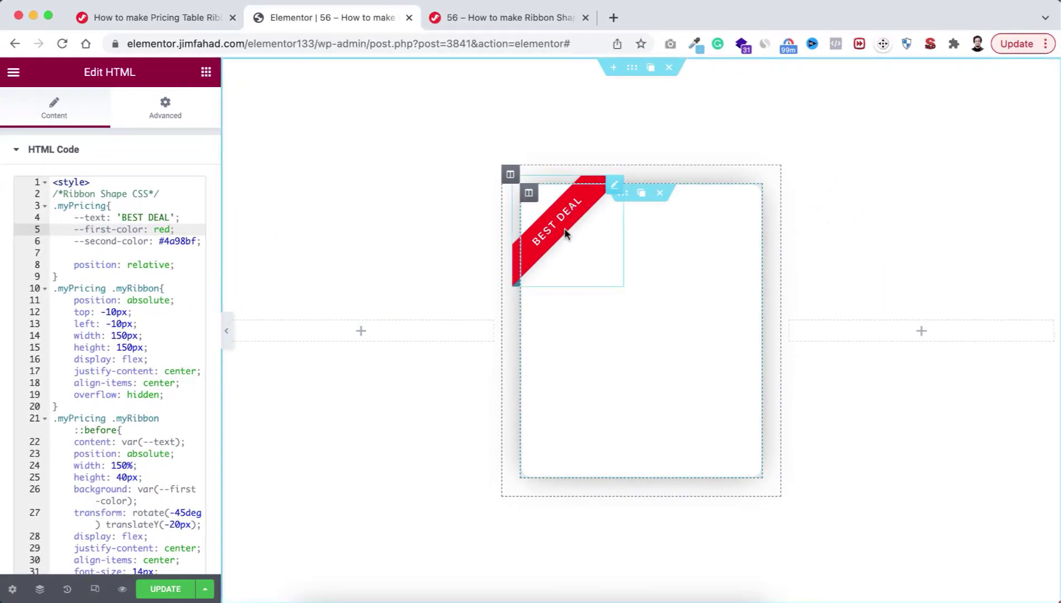
left_click(226, 331)
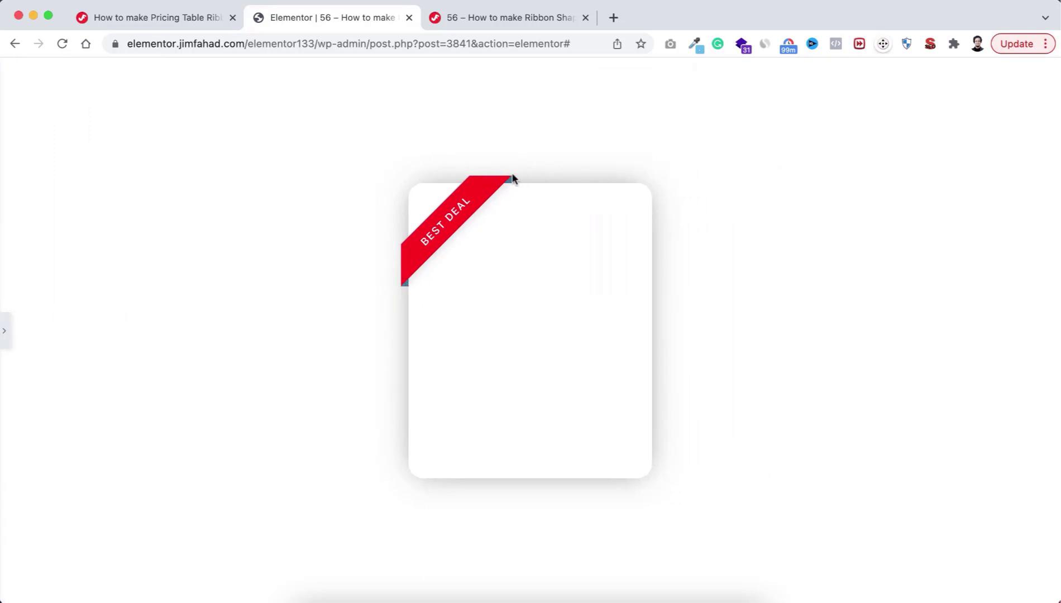
left_click(5, 330)
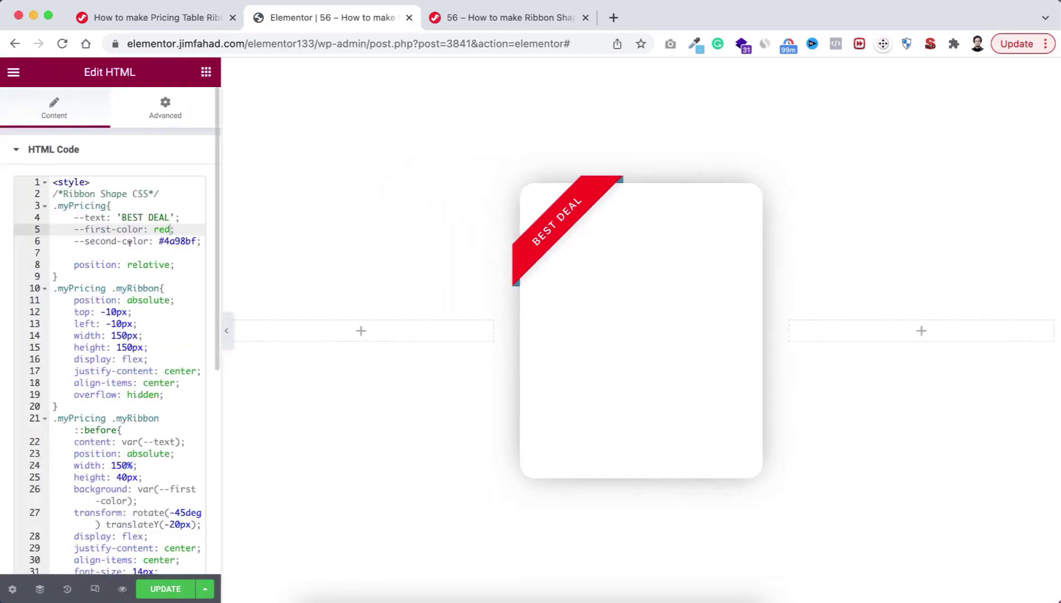
Replace the --second-color value #4a98bf with black in the HTML code
left_click(174, 241)
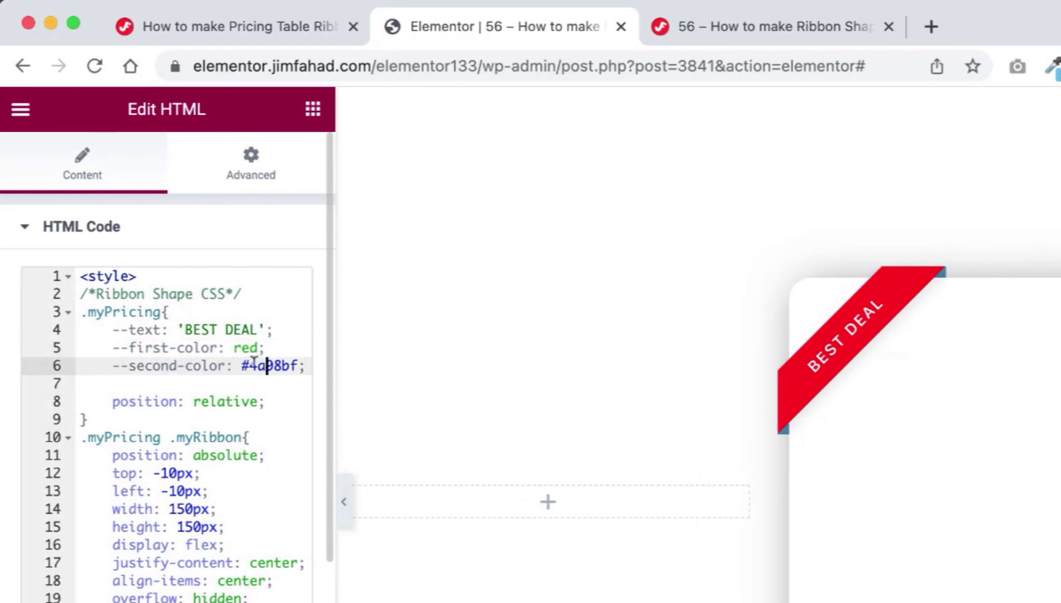
left_click_drag(243, 363, 300, 360)
type("black")
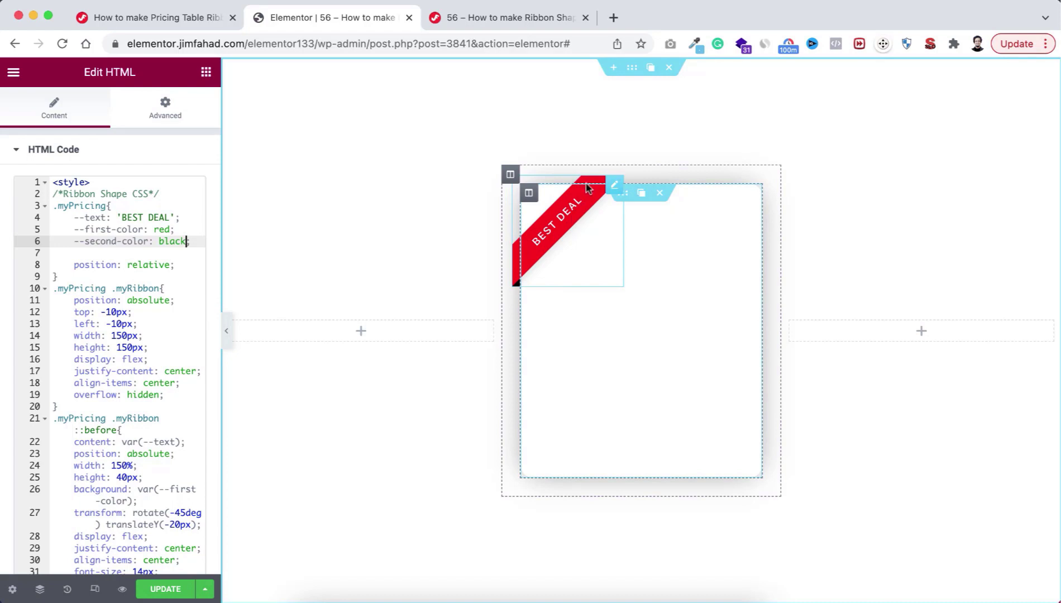
Set --first-color to #000000 and --second-color to #555555, then preview the ribbon
double_click(159, 229)
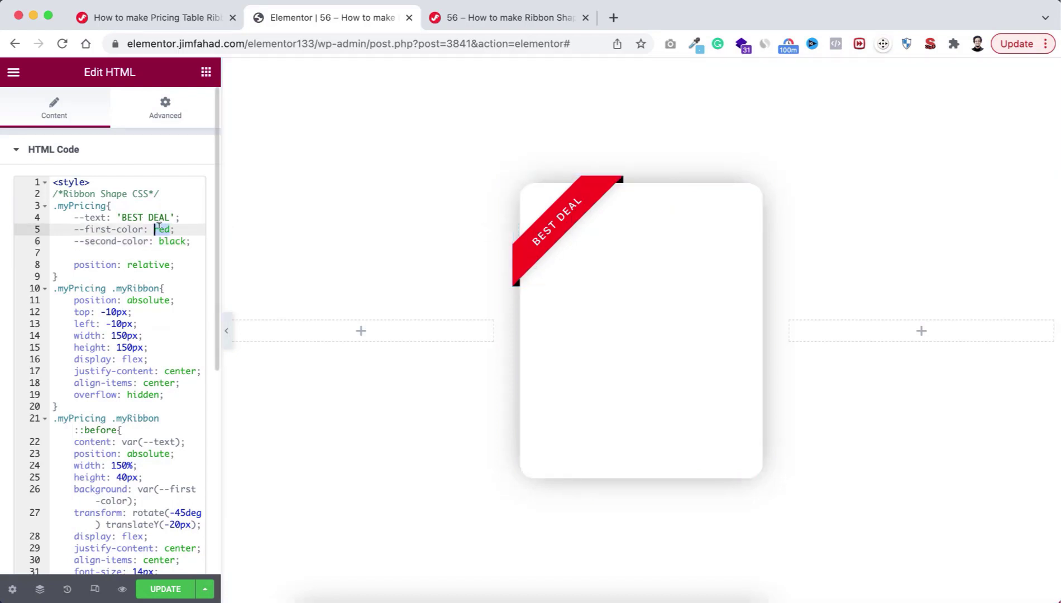
type("#0000")
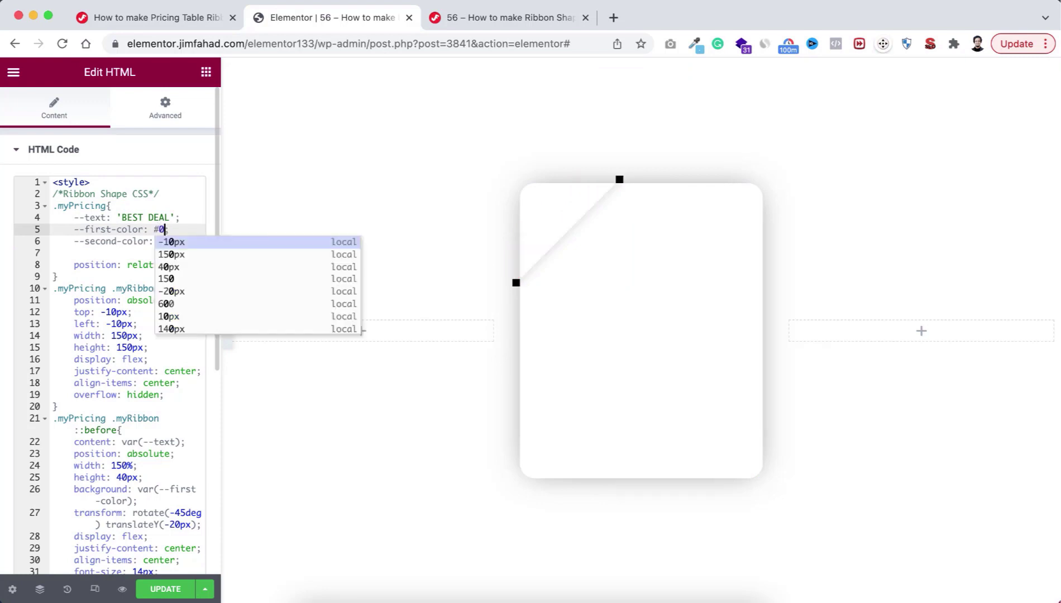
type("00")
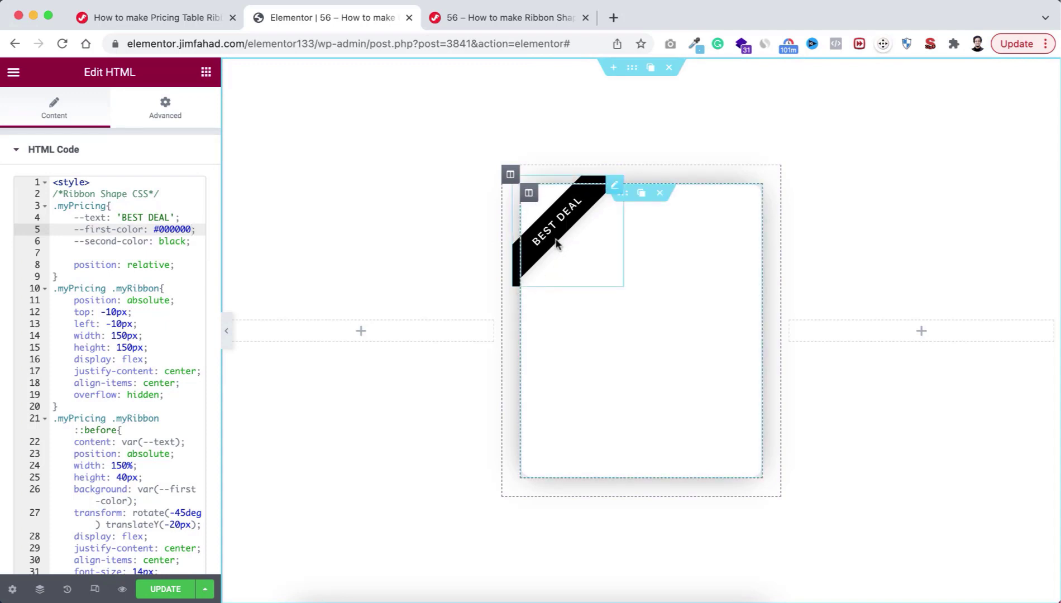
left_click_drag(158, 241, 181, 241)
type("#555555")
left_click(226, 331)
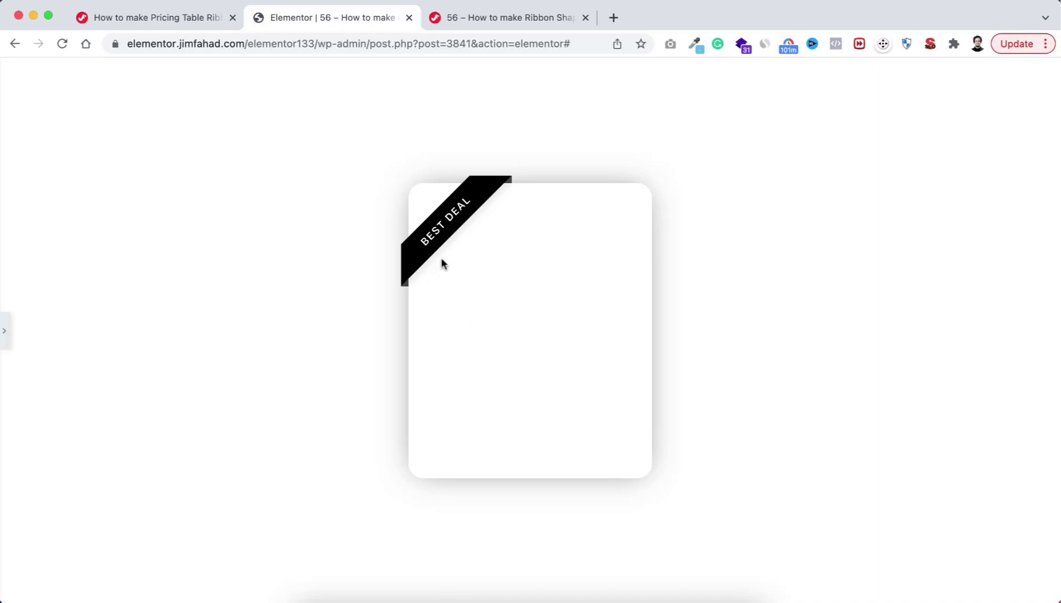
left_click(4, 331)
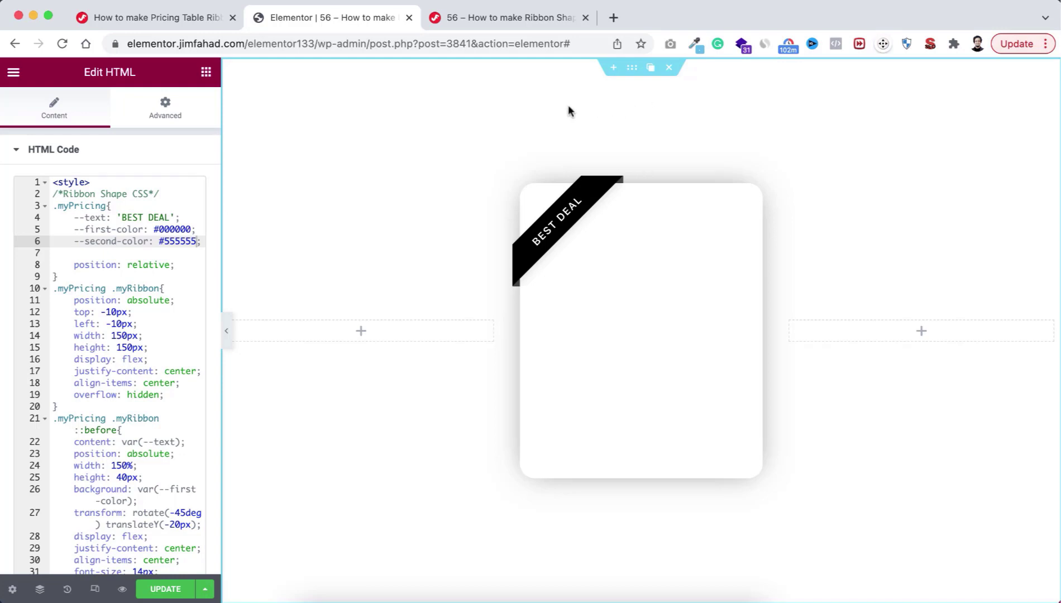
Give the outer section a Classic pink (#FF9191) background and preview it
left_click(633, 68)
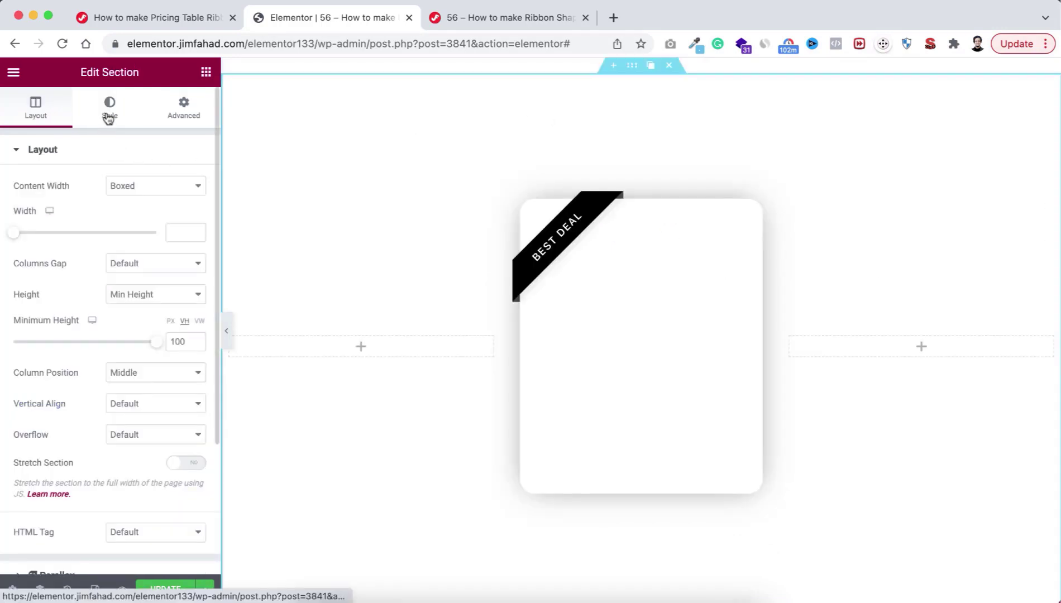
left_click(109, 114)
left_click(137, 217)
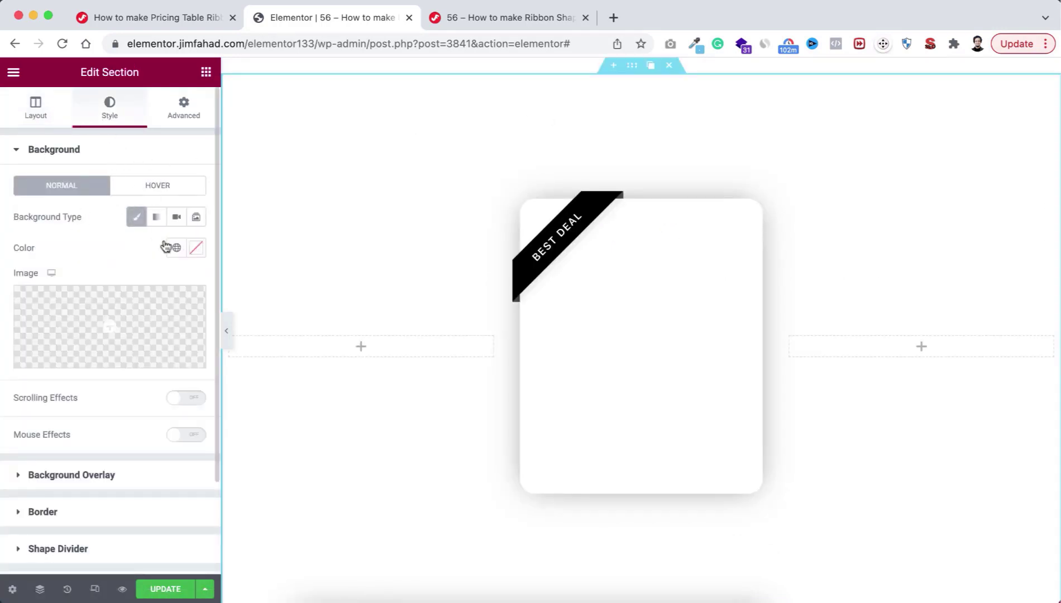
left_click(197, 248)
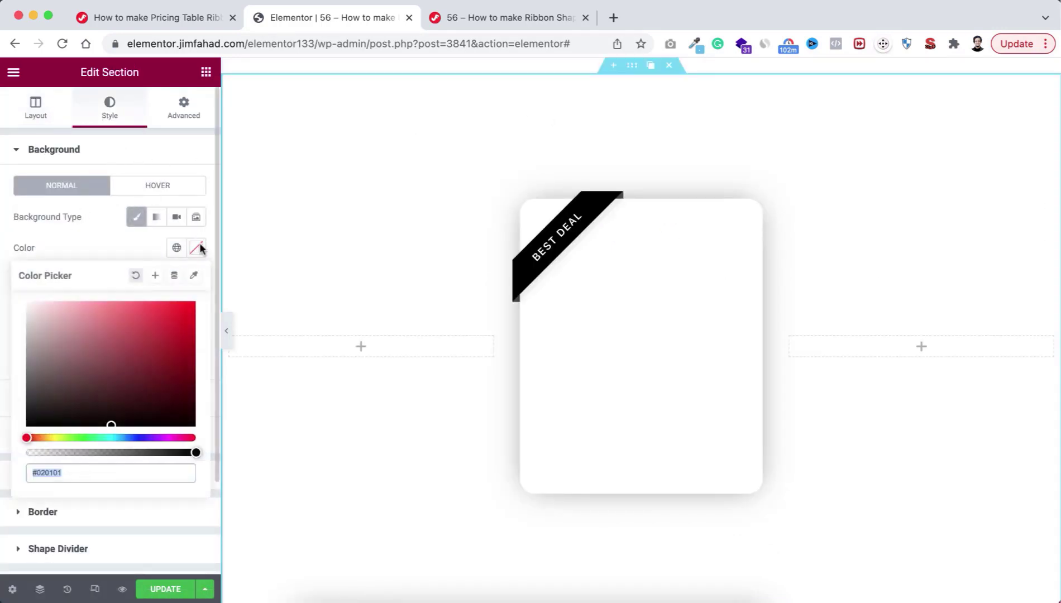
left_click(105, 307)
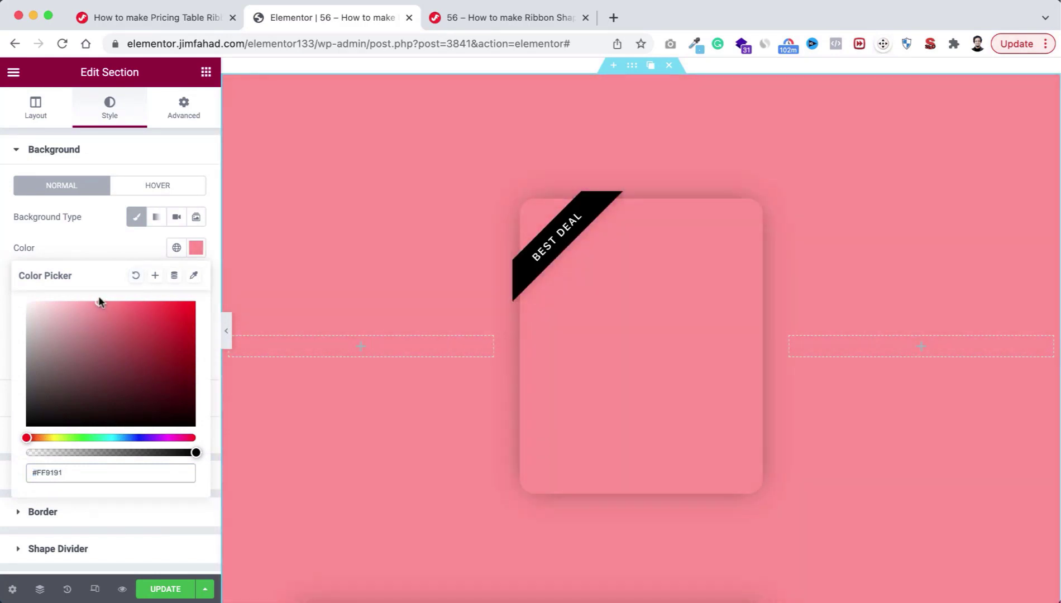
left_click(105, 248)
left_click(226, 329)
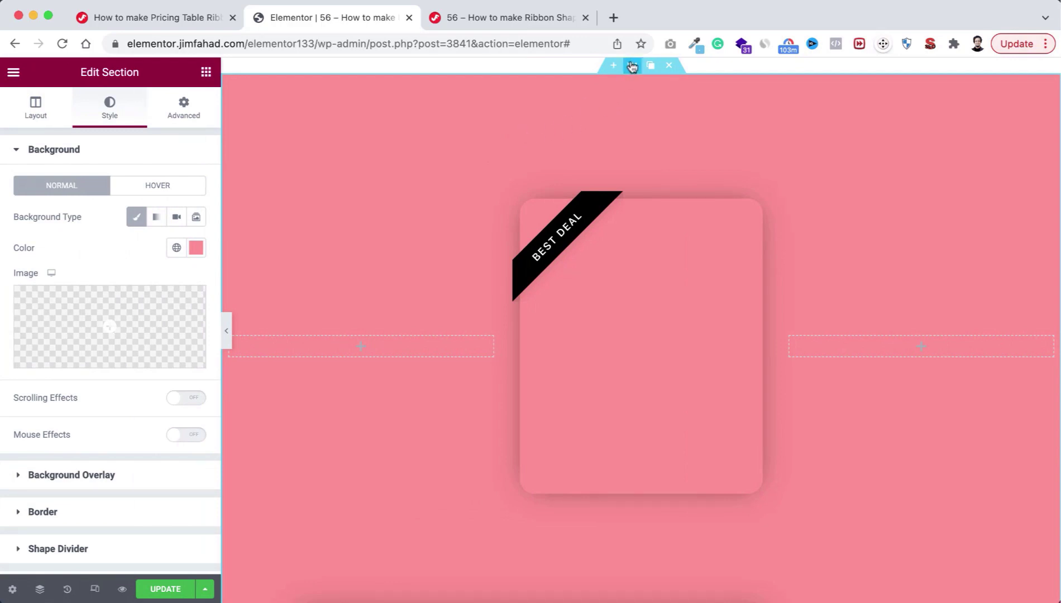
Set the section's Z-Index to 5, then delete the pink demo section
left_click(189, 114)
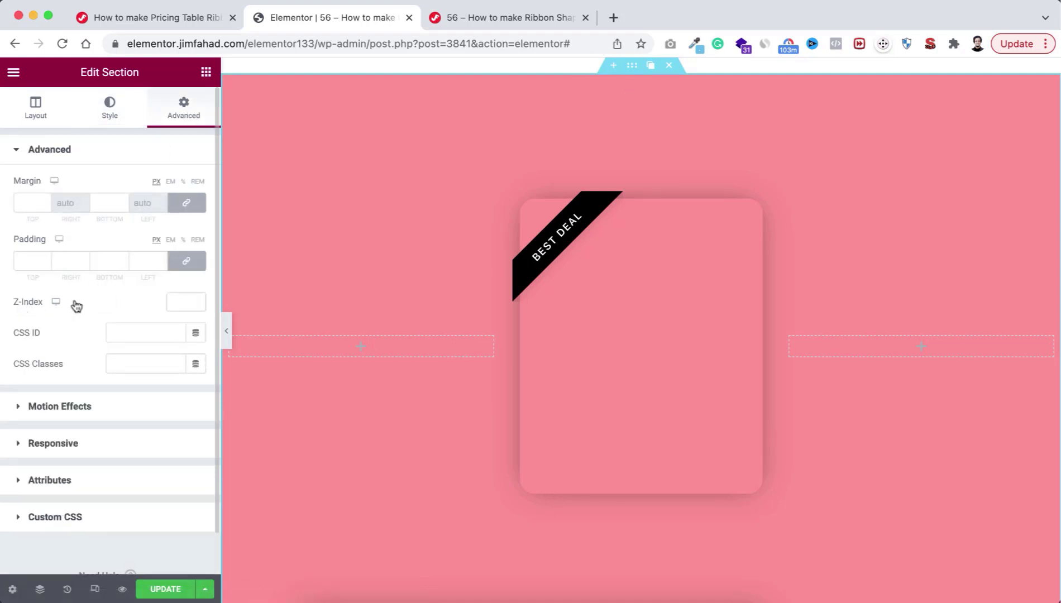
left_click(178, 294)
type("5")
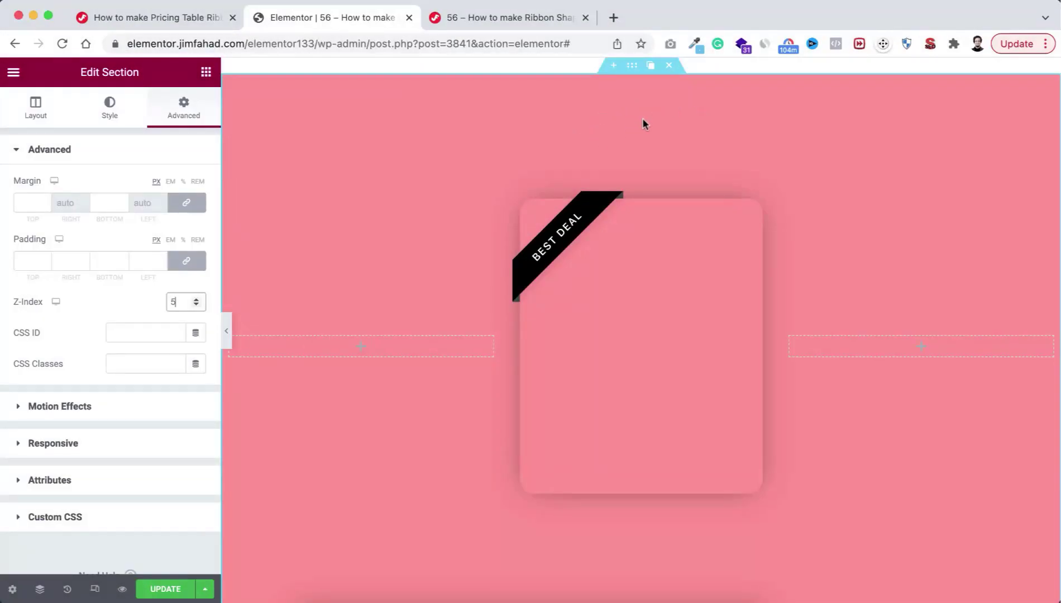
left_click(671, 66)
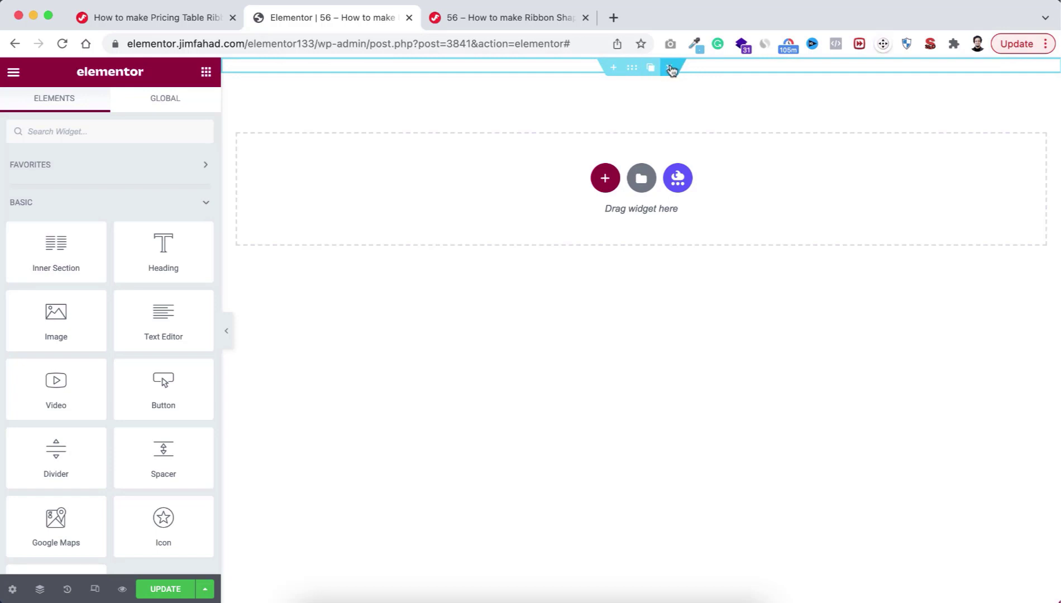
Delete the leftover empty section at the top of the page
left_click(671, 68)
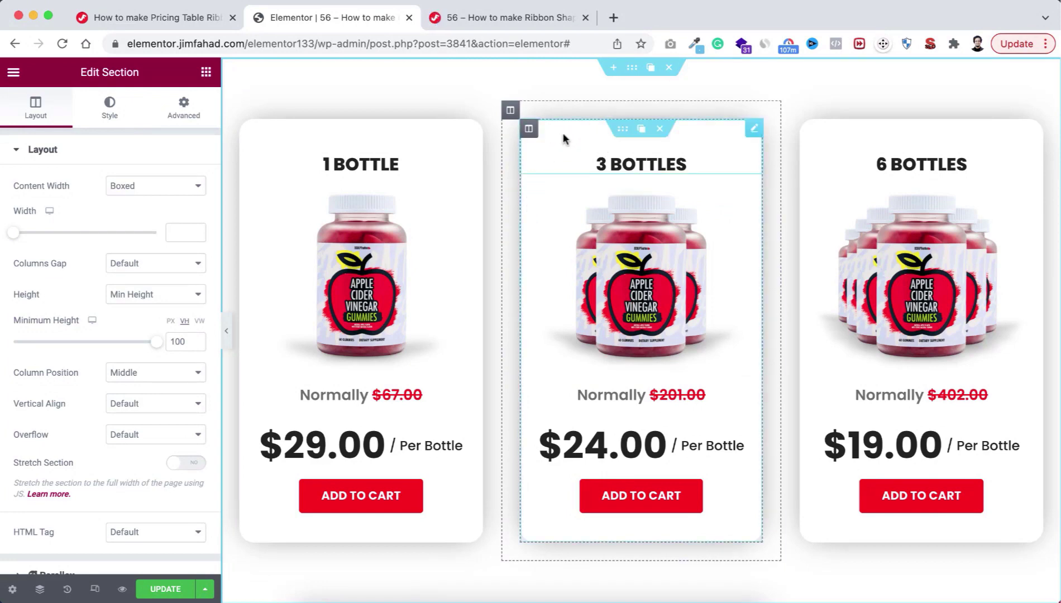
Add the CSS class myPricing to the middle 3 BOTTLES card's inner section
left_click(624, 130)
left_click(185, 111)
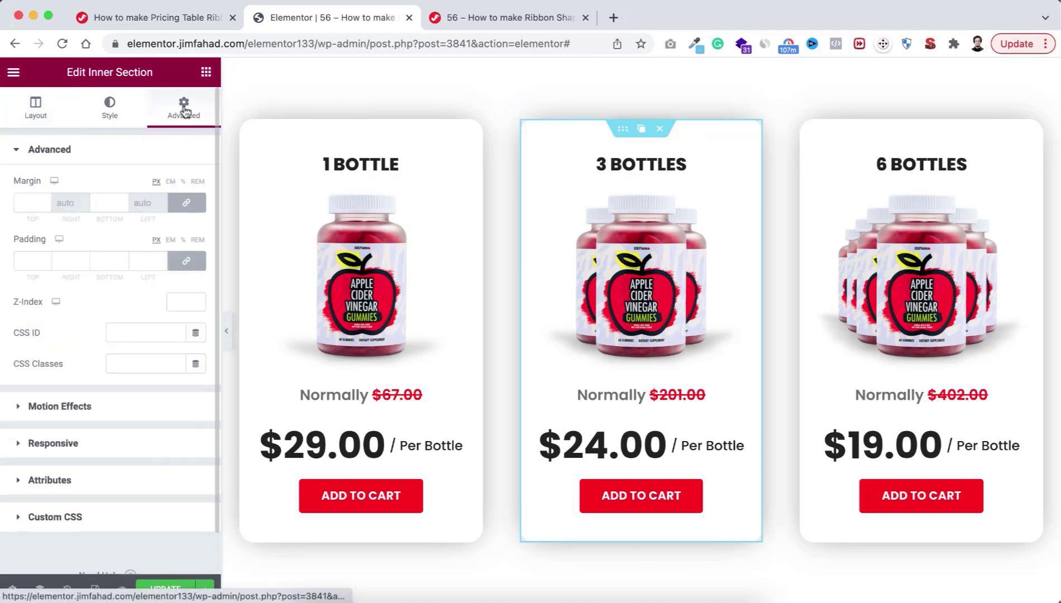
left_click(122, 358)
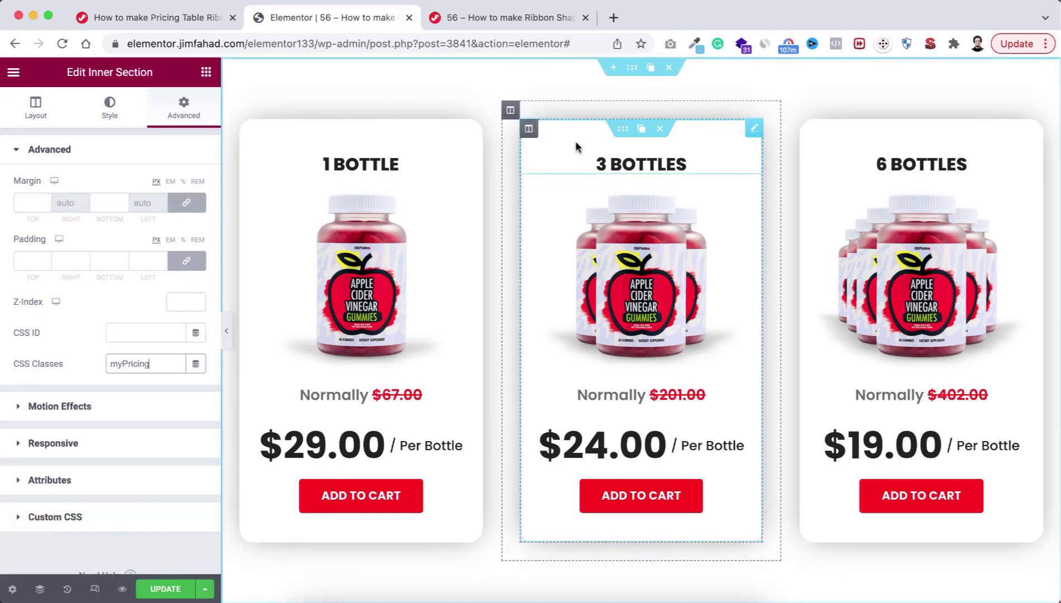
left_click(206, 73)
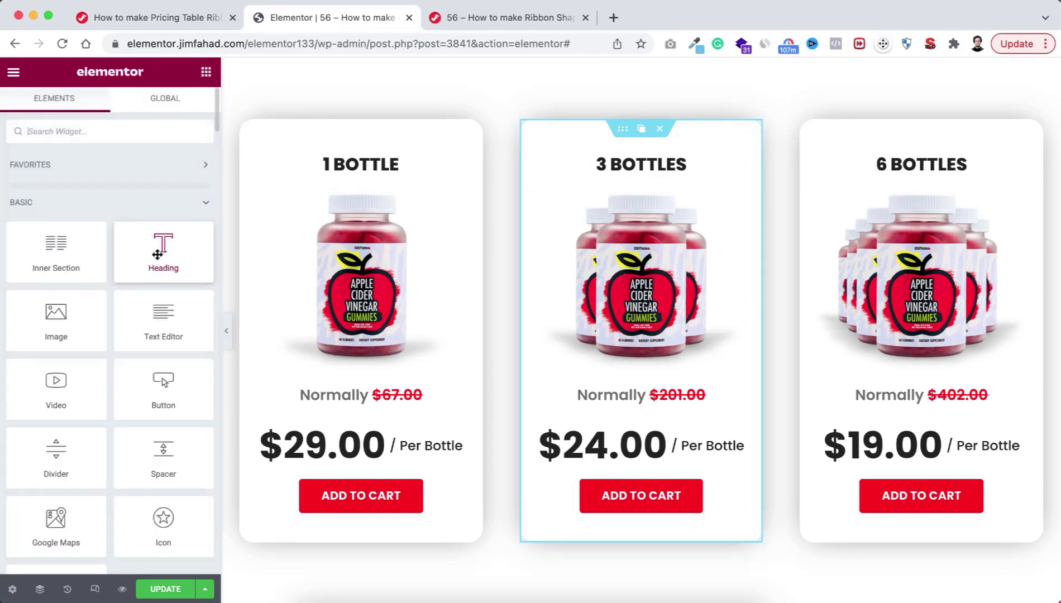
Add a transparent span heading with CSS class myRibbon to the 3 BOTTLES card
left_click_drag(158, 254, 612, 146)
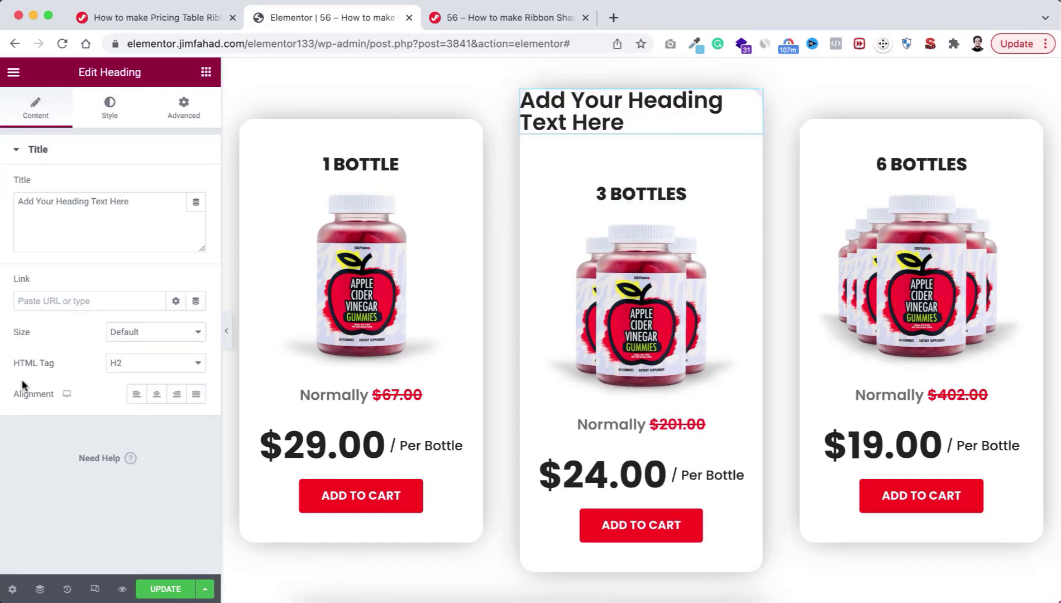
left_click(161, 364)
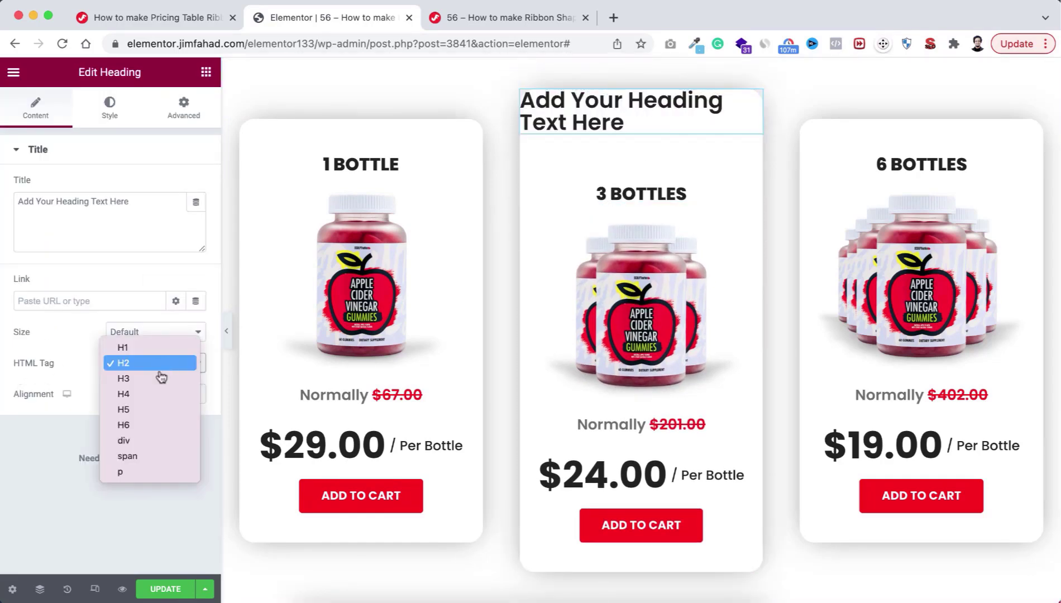
left_click(141, 463)
left_click(189, 111)
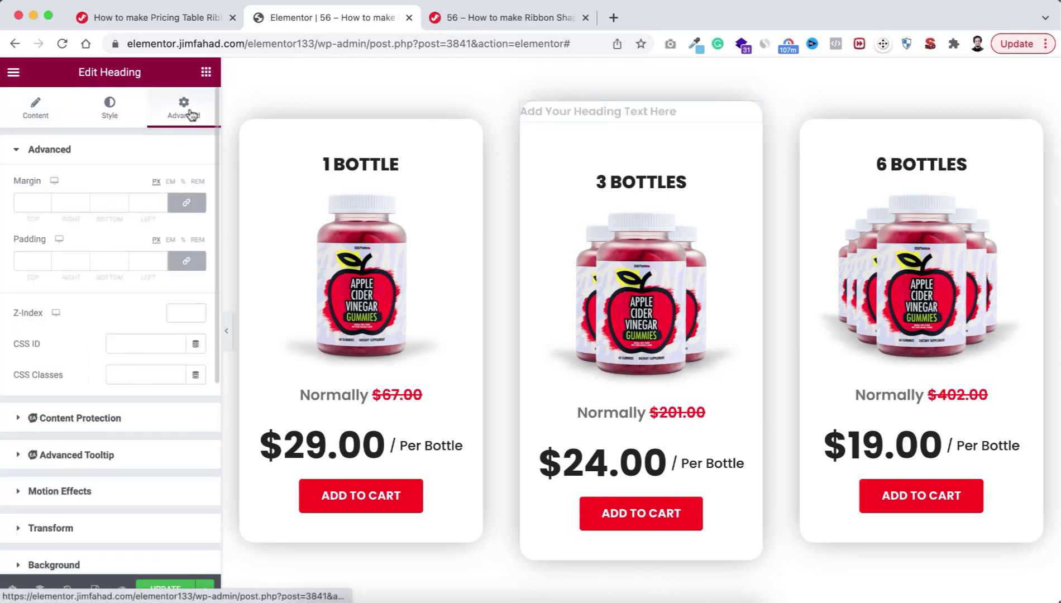
left_click(121, 375)
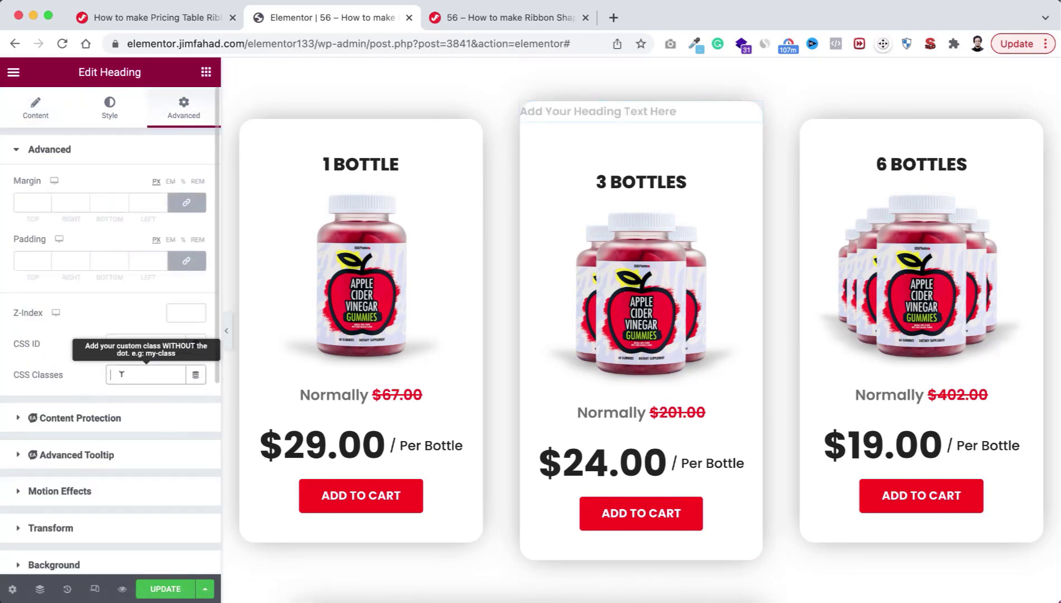
type("myRibbon")
left_click(110, 109)
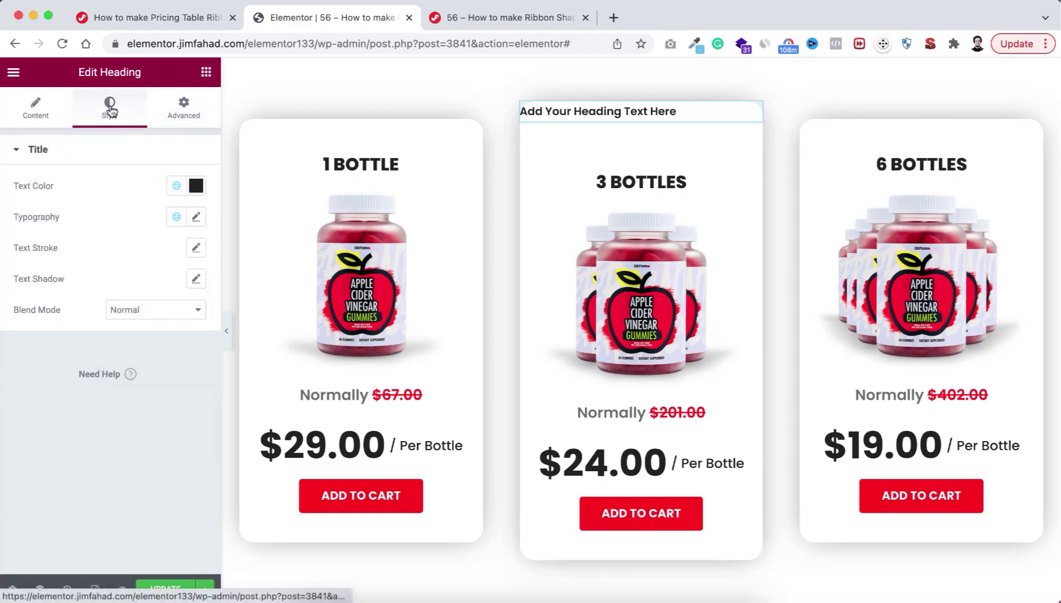
left_click(196, 186)
left_click_drag(196, 390, 1, 401)
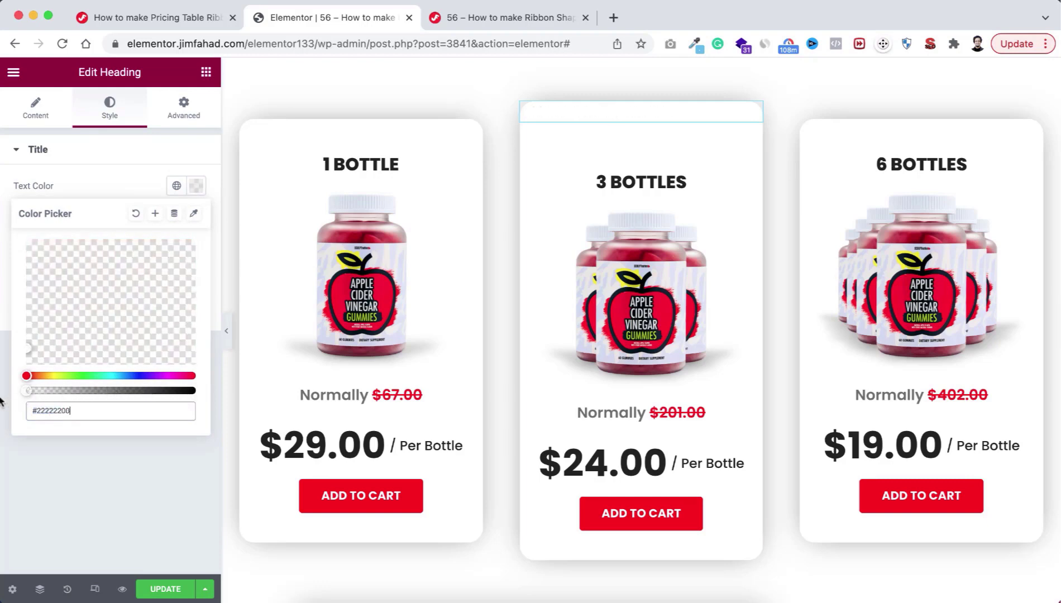
Place an HTML widget in the empty section below the pricing cards
left_click(206, 72)
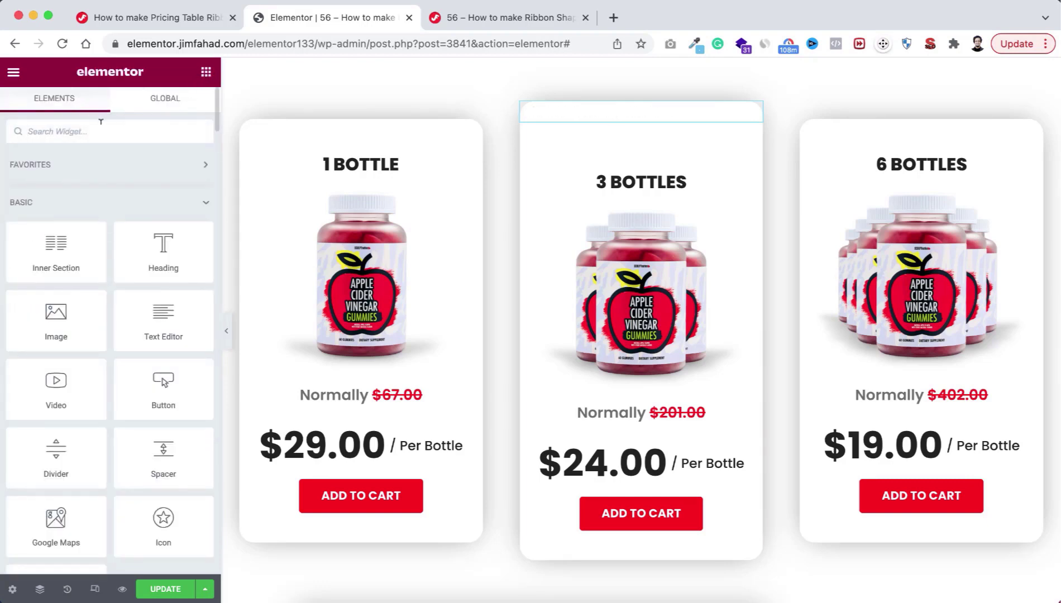
type("html")
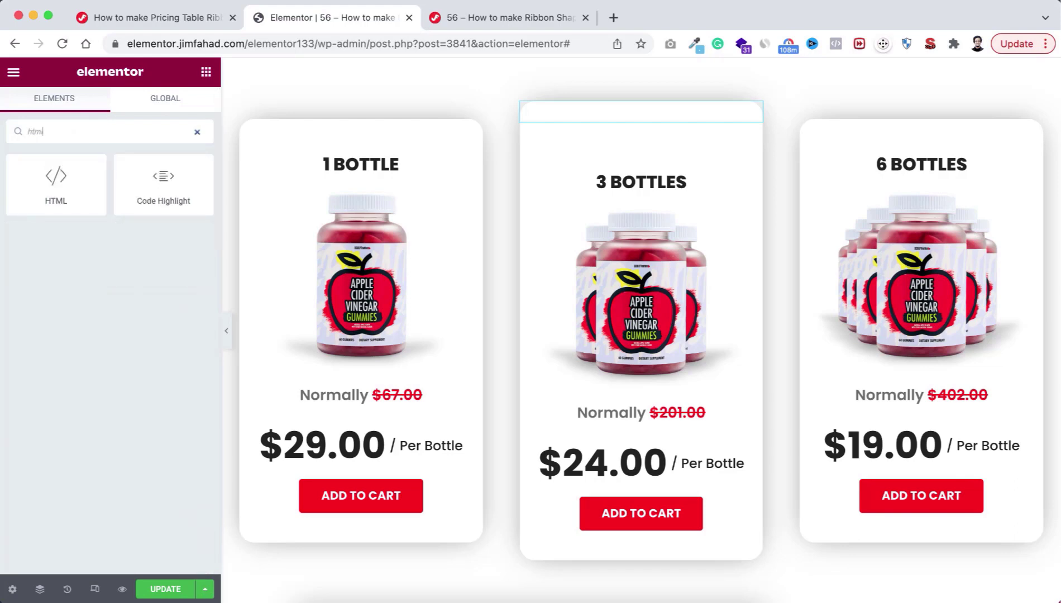
scroll(482, 416, "down", 3)
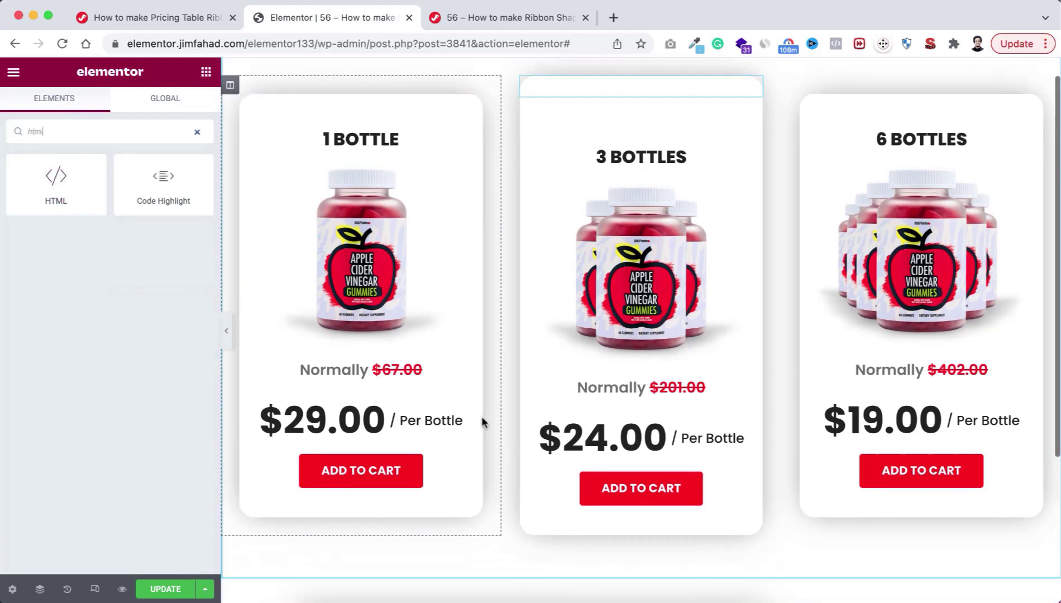
left_click_drag(51, 179, 567, 491)
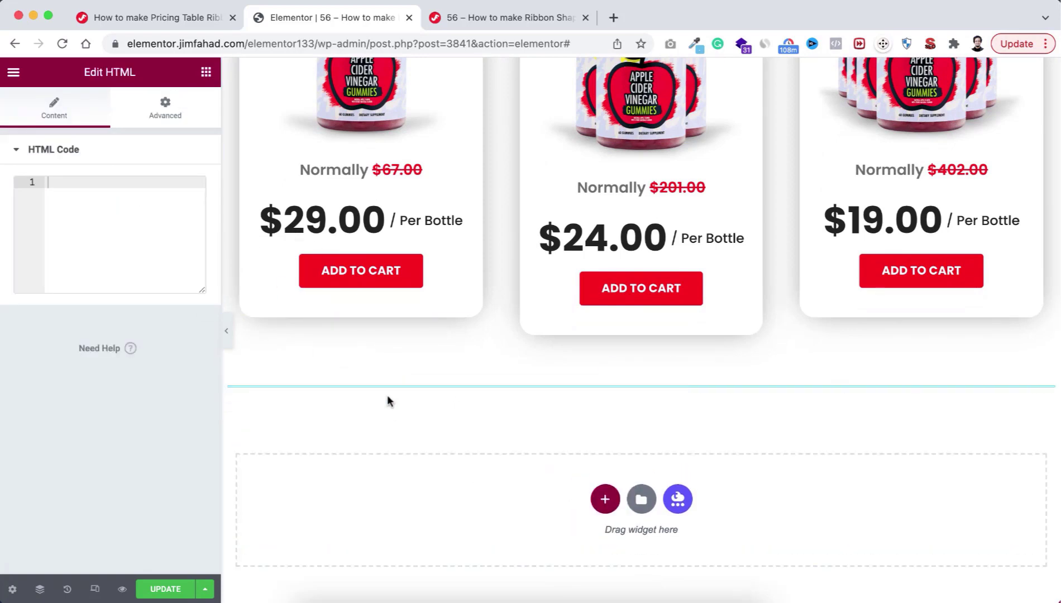
Copy the Ribbon Shape CSS from the tutorial page
left_click(155, 18)
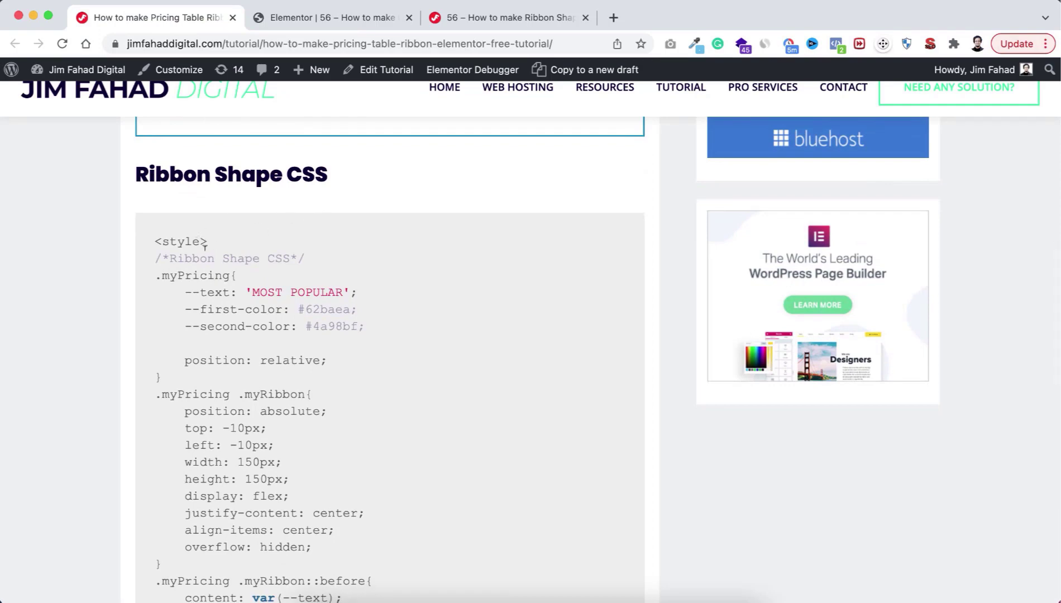
left_click_drag(200, 276, 290, 306)
scroll(299, 284, "up", 10)
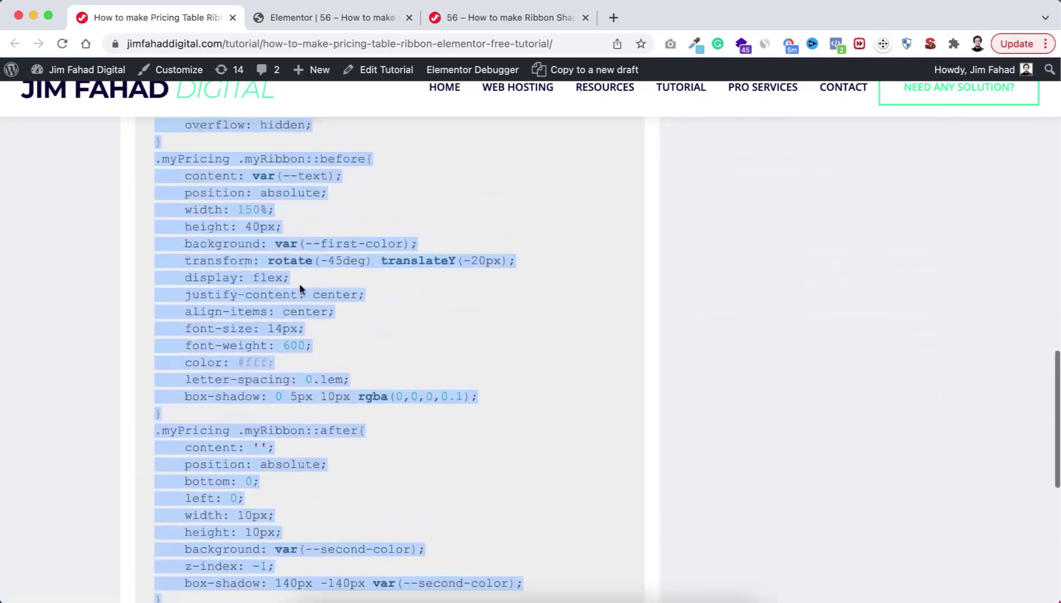
left_click(344, 19)
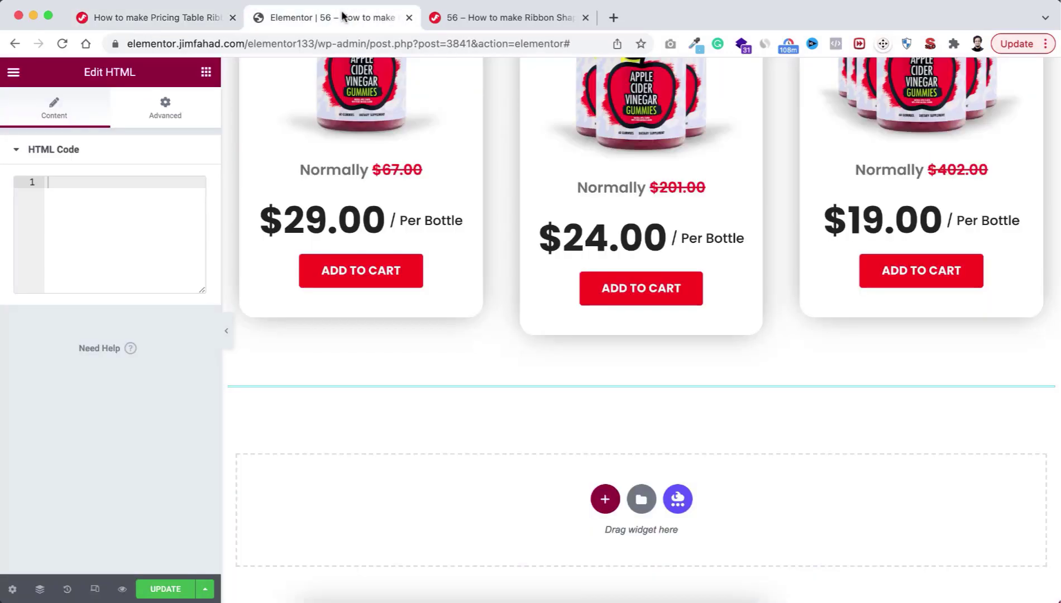
Paste the ribbon CSS into the HTML widget and open the responsive device preview
left_click(98, 188)
key("super+v")
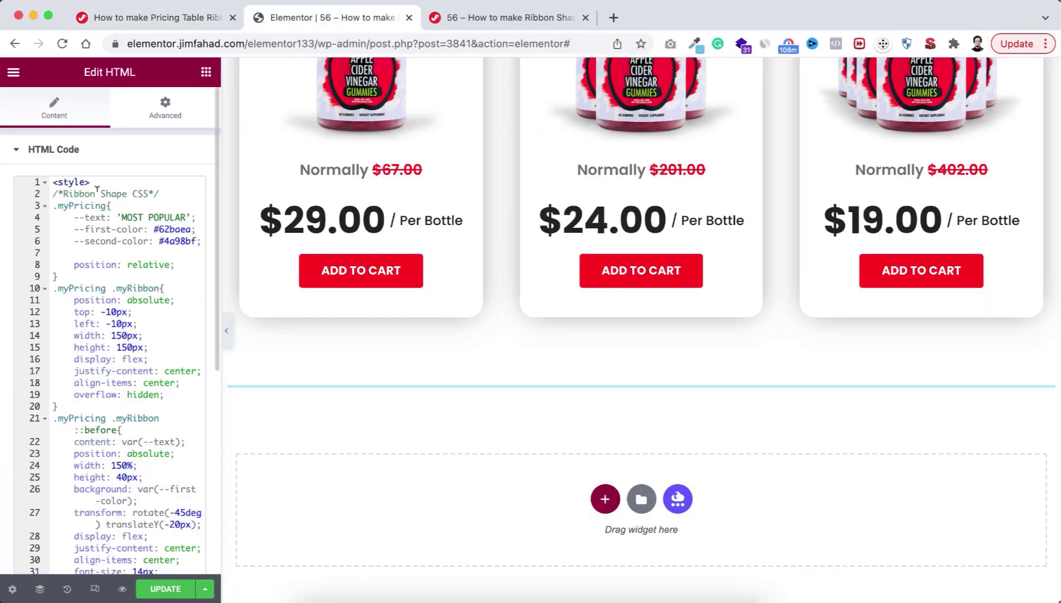
scroll(509, 334, "up", 5)
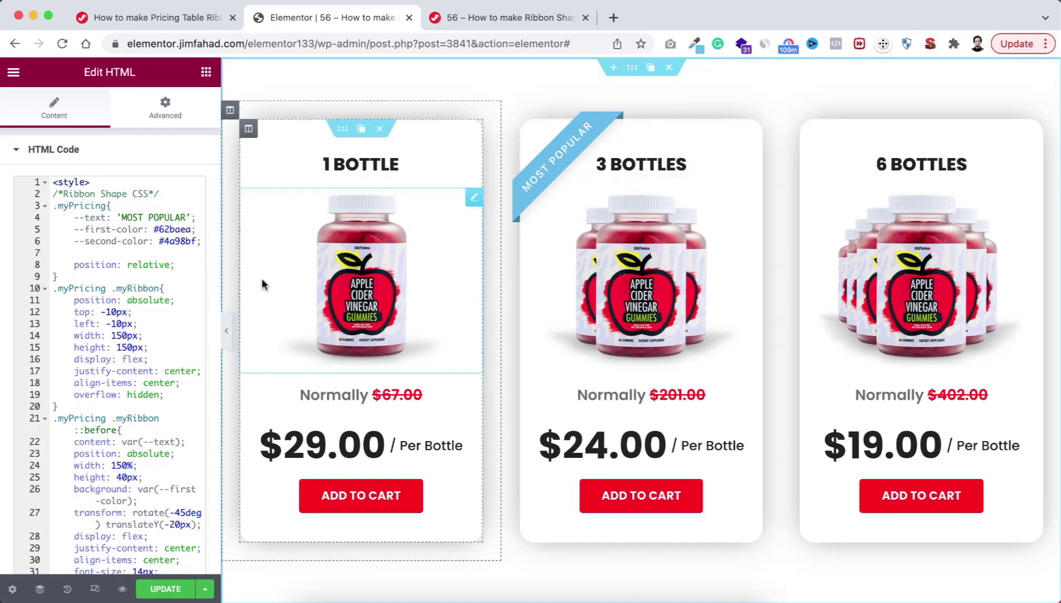
left_click(95, 590)
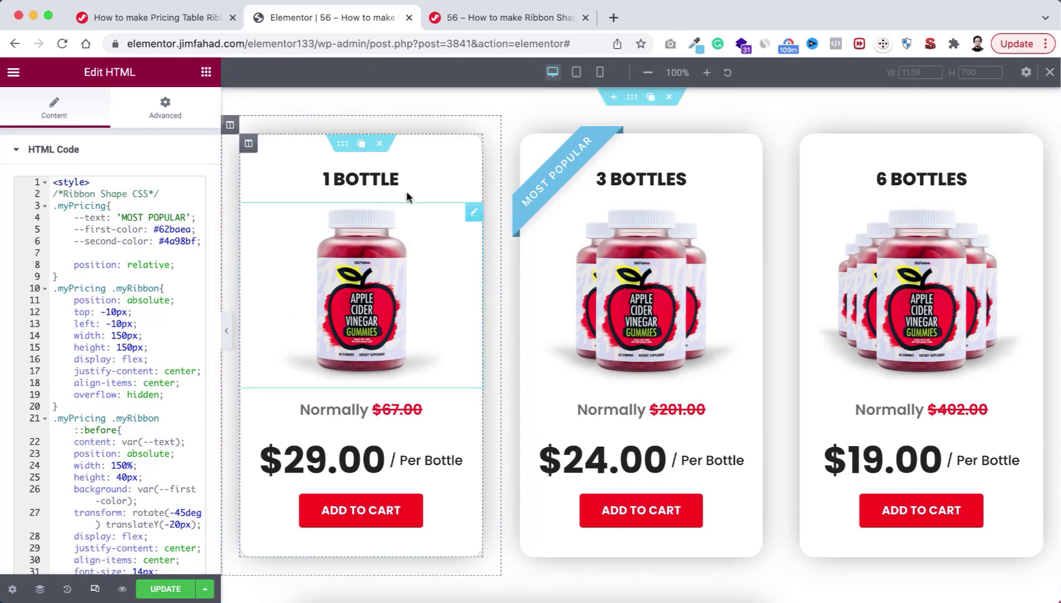
In tablet view, set the 3 BOTTLES heading's font size to 20
left_click(577, 73)
scroll(500, 320, "down", 3)
scroll(500, 315, "up", 5)
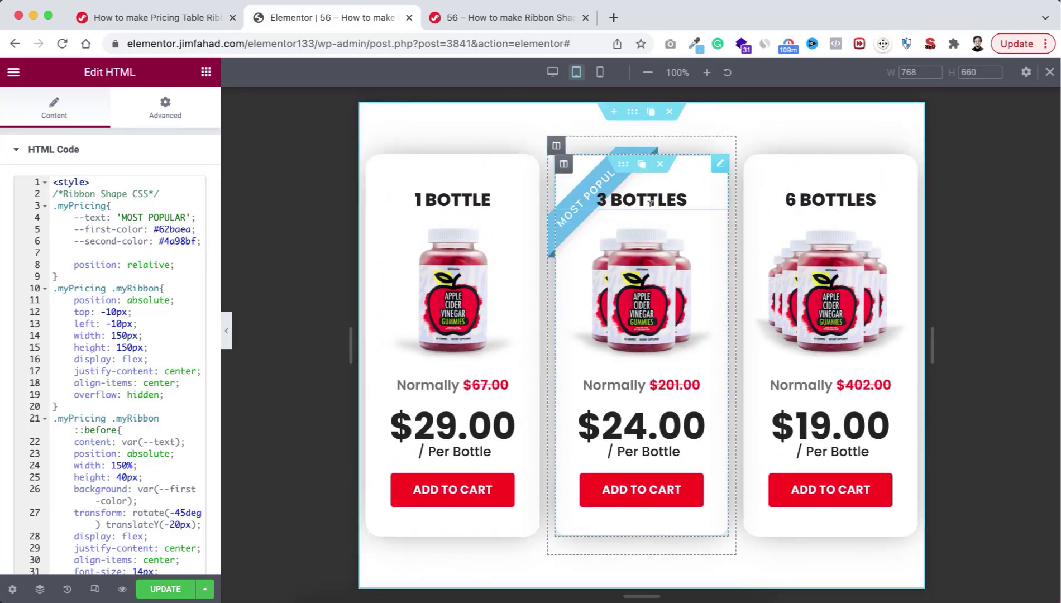
left_click(635, 200)
left_click(641, 200)
left_click(109, 106)
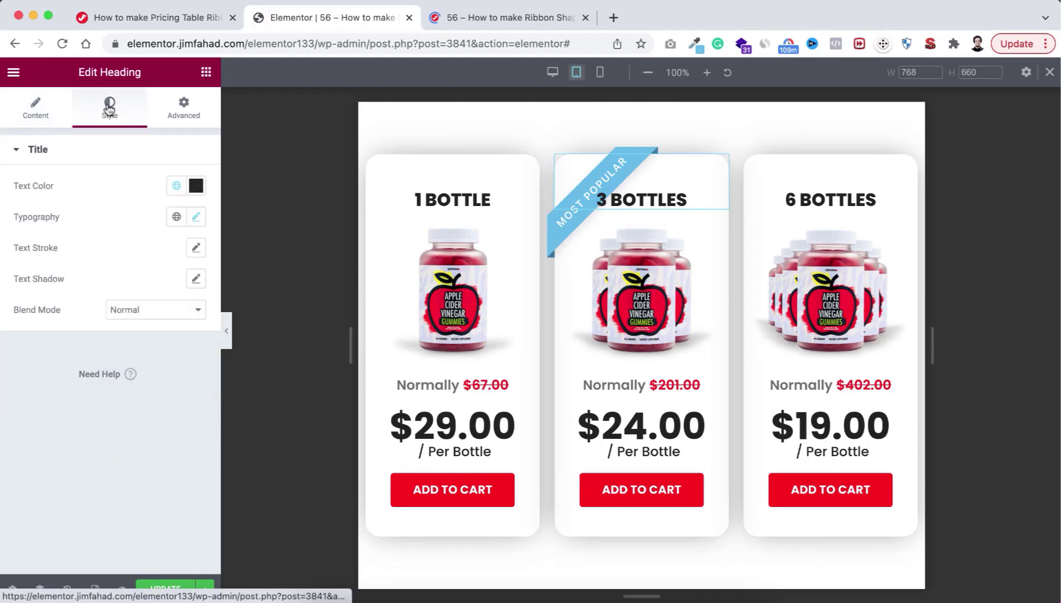
left_click(195, 218)
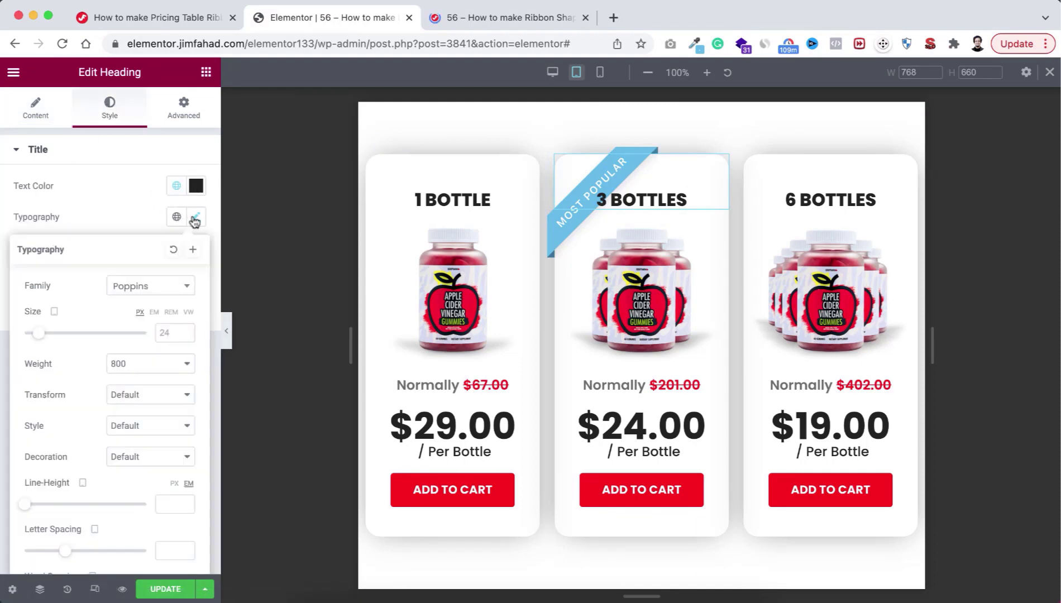
left_click(163, 333)
type("20")
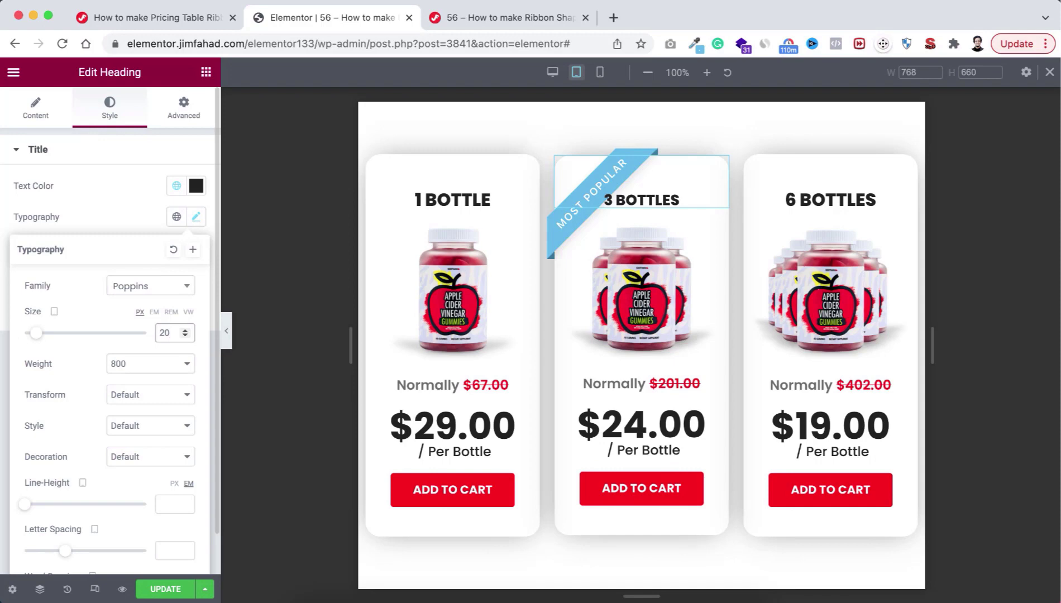
Give the heading an unlinked 70 px top margin and copy it
left_click(183, 112)
left_click(187, 202)
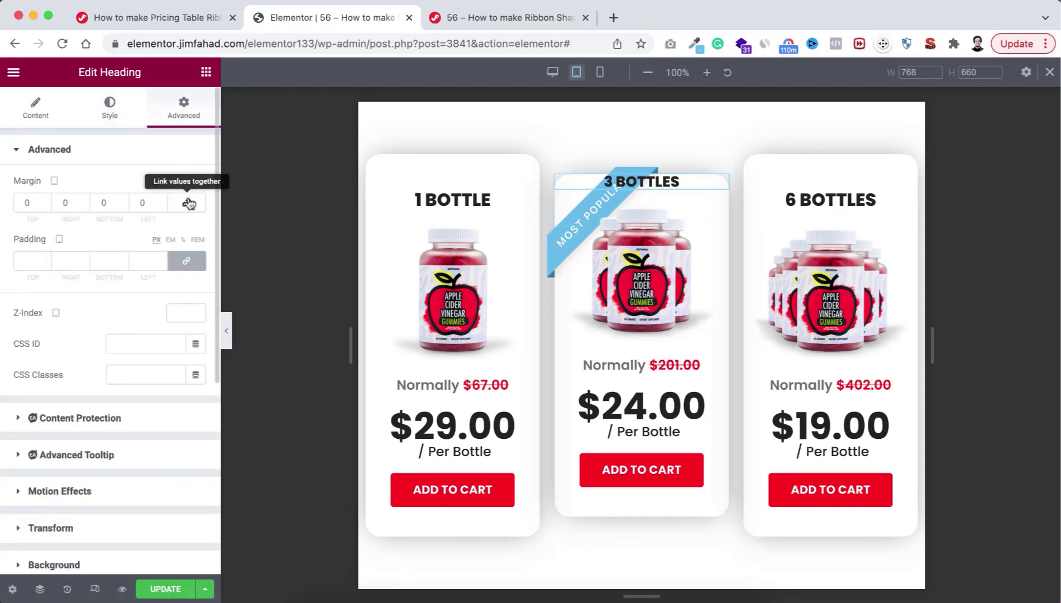
left_click(26, 201)
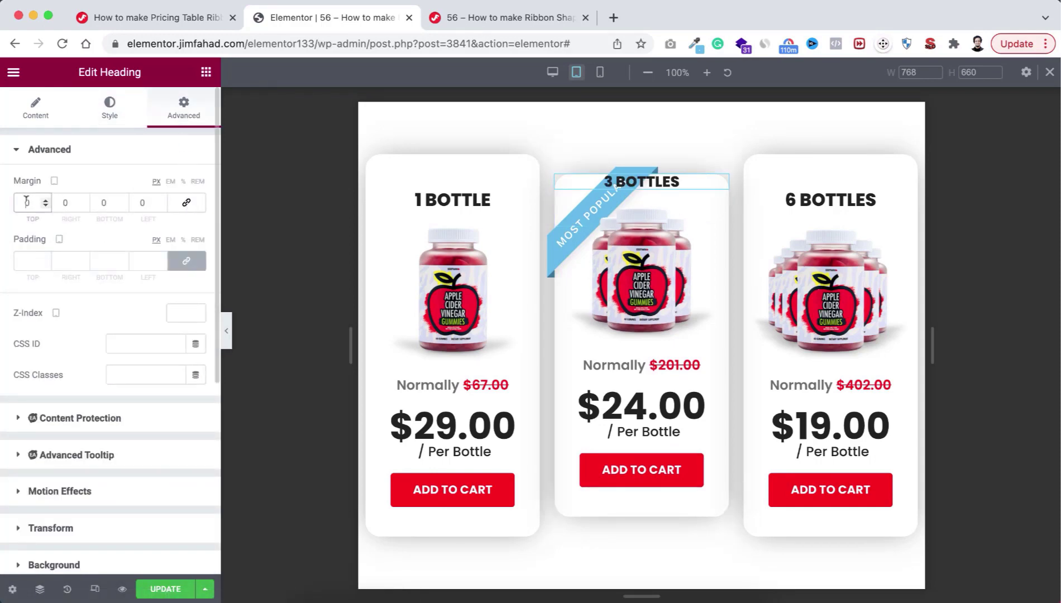
type("7")
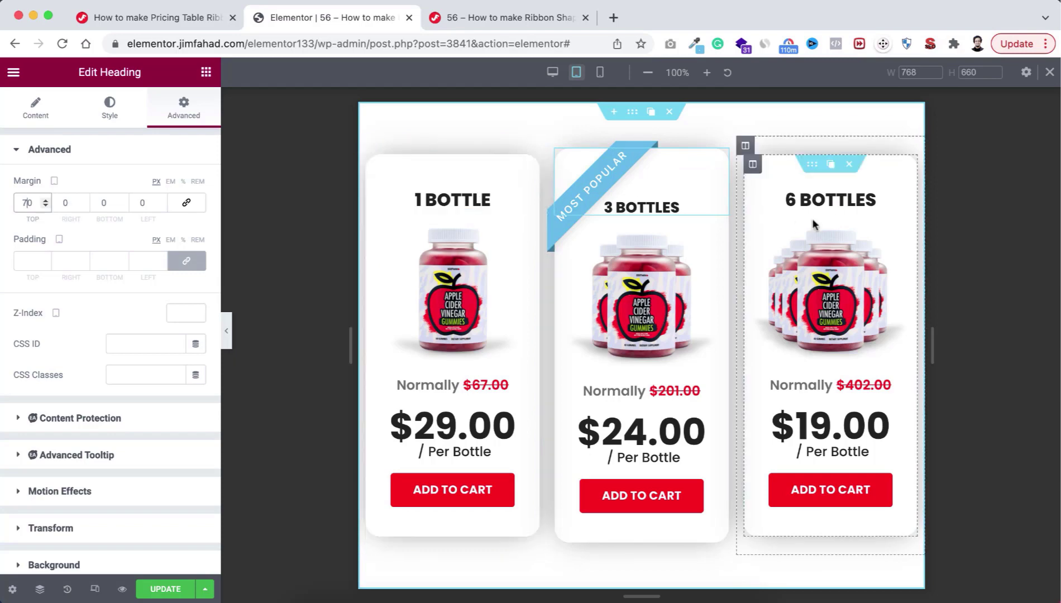
right_click(630, 204)
left_click(678, 269)
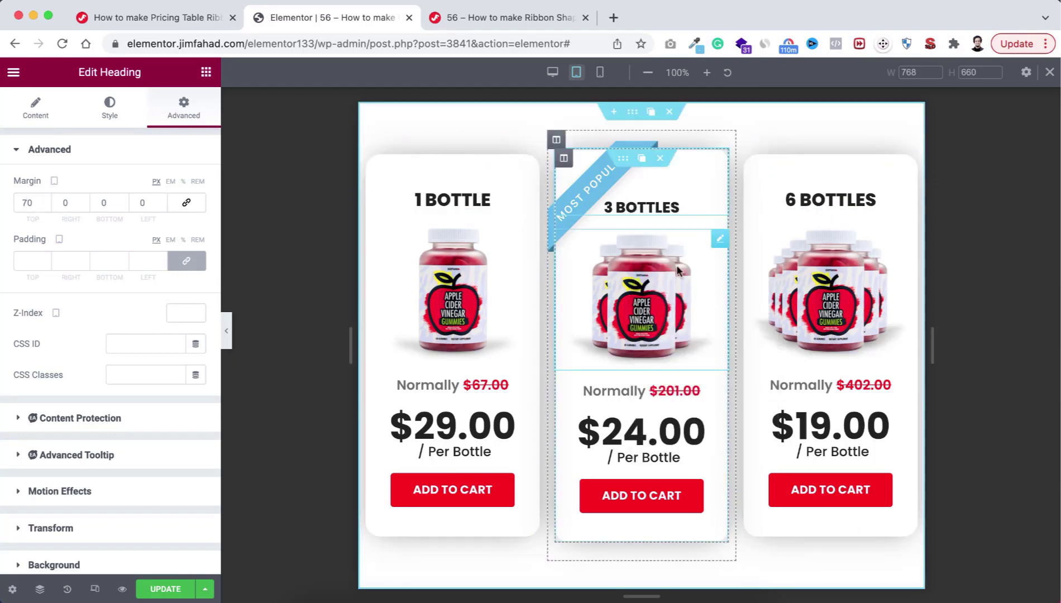
right_click(436, 199)
Paste the copied heading style onto the 1 BOTTLE and 6 BOTTLES headings
left_click(490, 306)
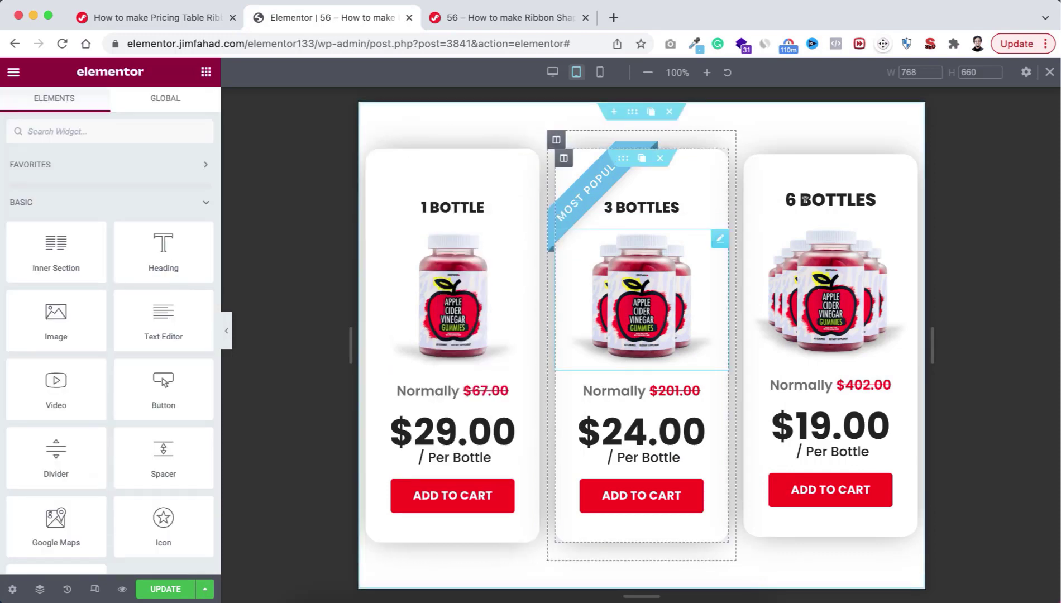
right_click(838, 194)
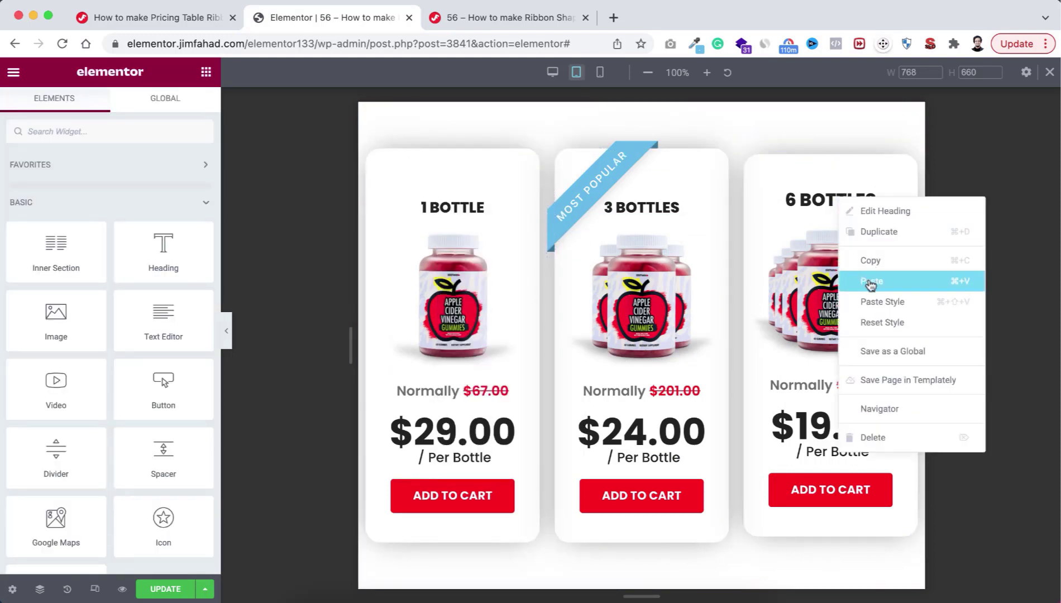
left_click(875, 305)
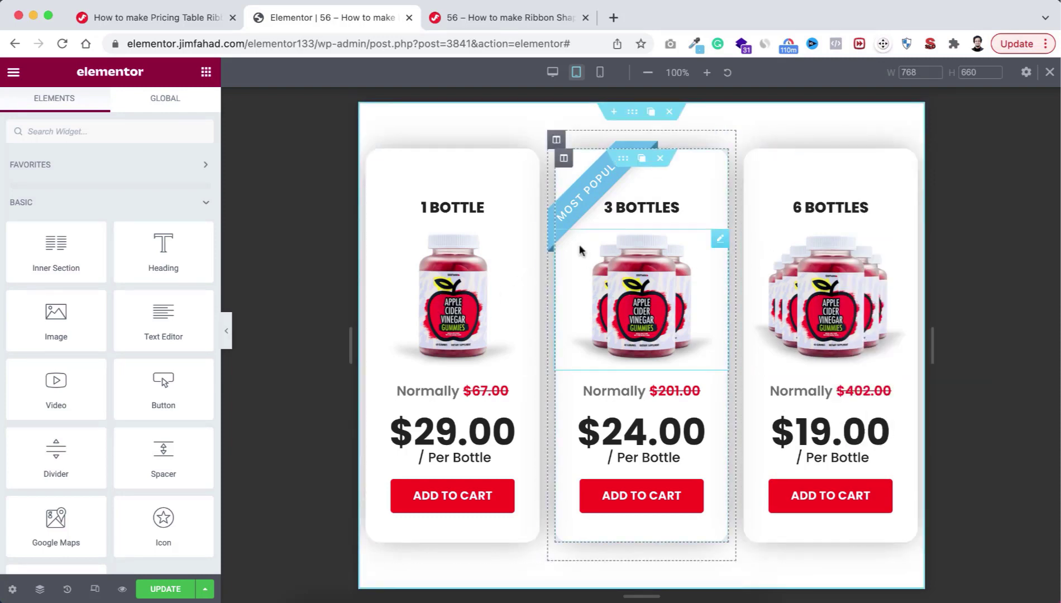
Check the cards in mobile view, then return to desktop view
left_click(601, 73)
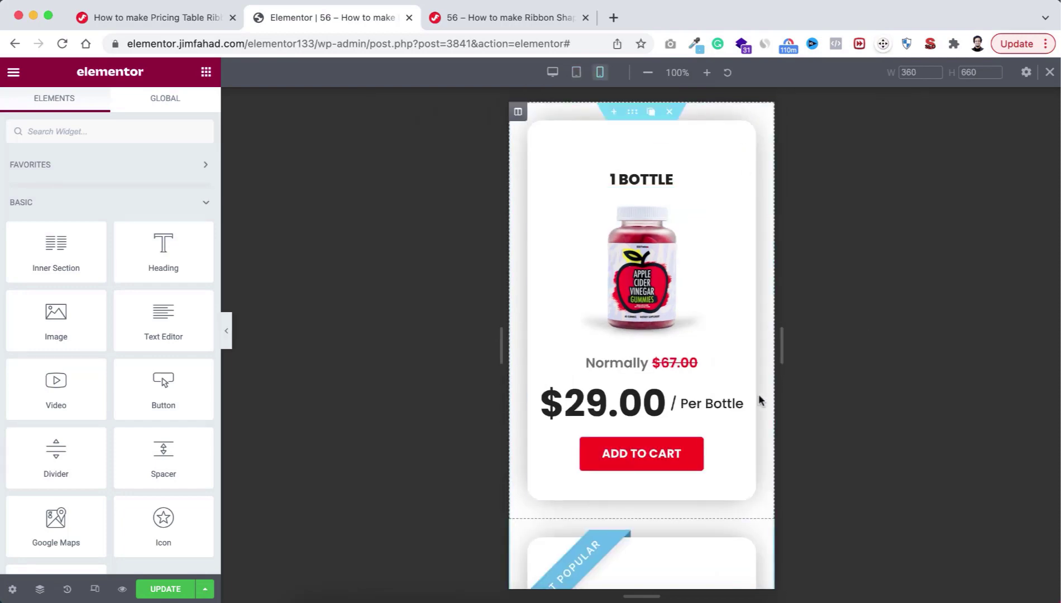
scroll(758, 394, "down", 6)
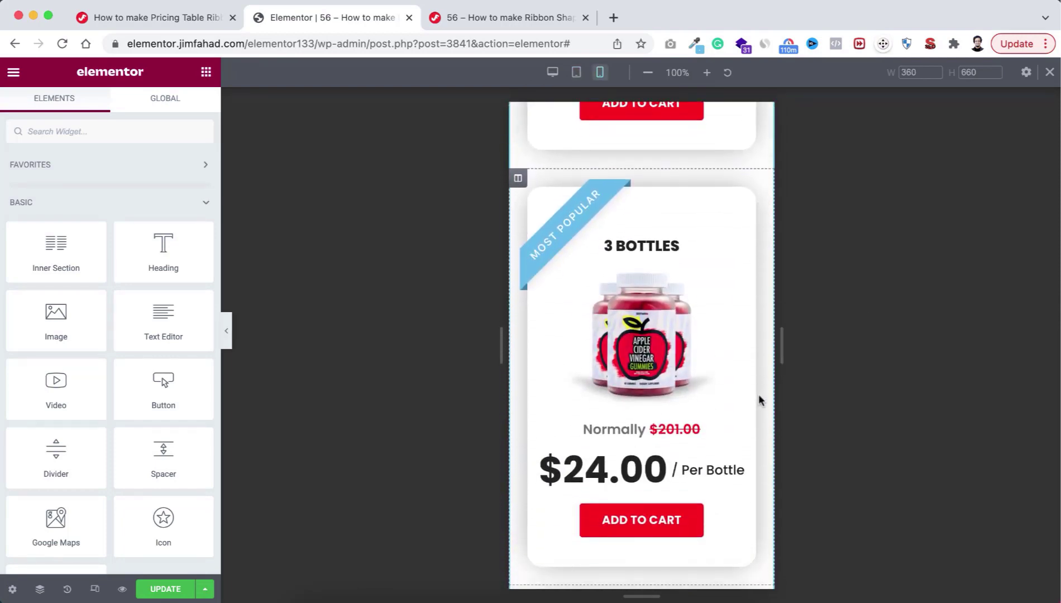
scroll(759, 396, "down", 8)
scroll(759, 396, "up", 14)
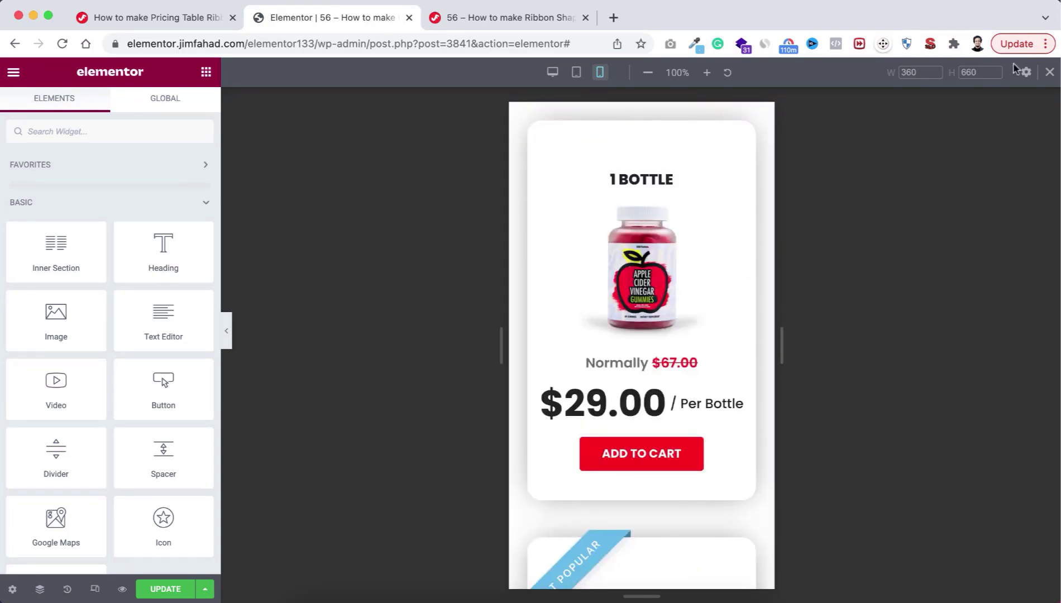
left_click(1048, 77)
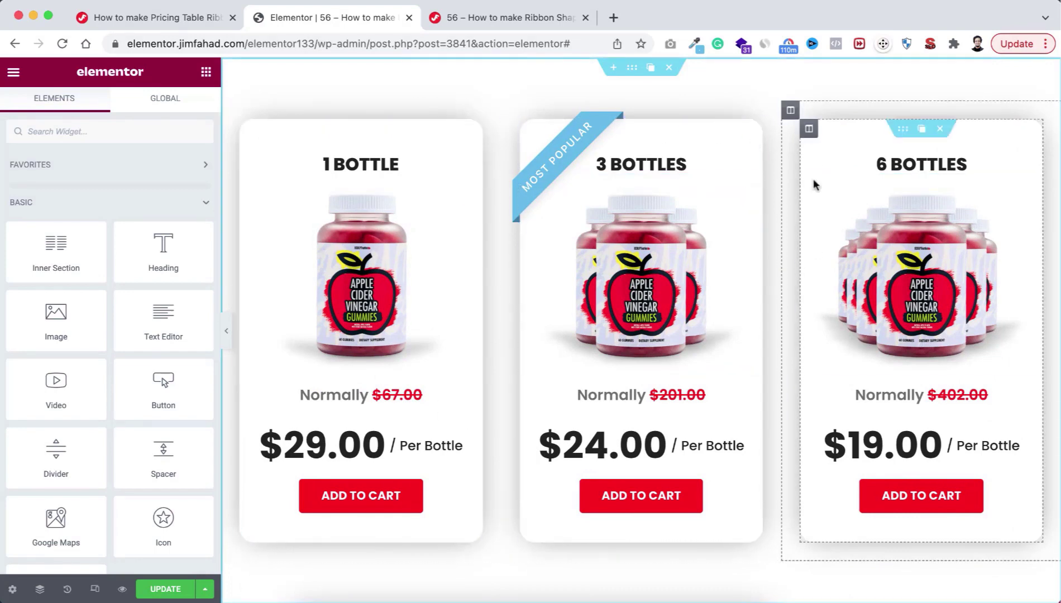
Save the page with the finished three-card pricing table via UPDATE
left_click(162, 588)
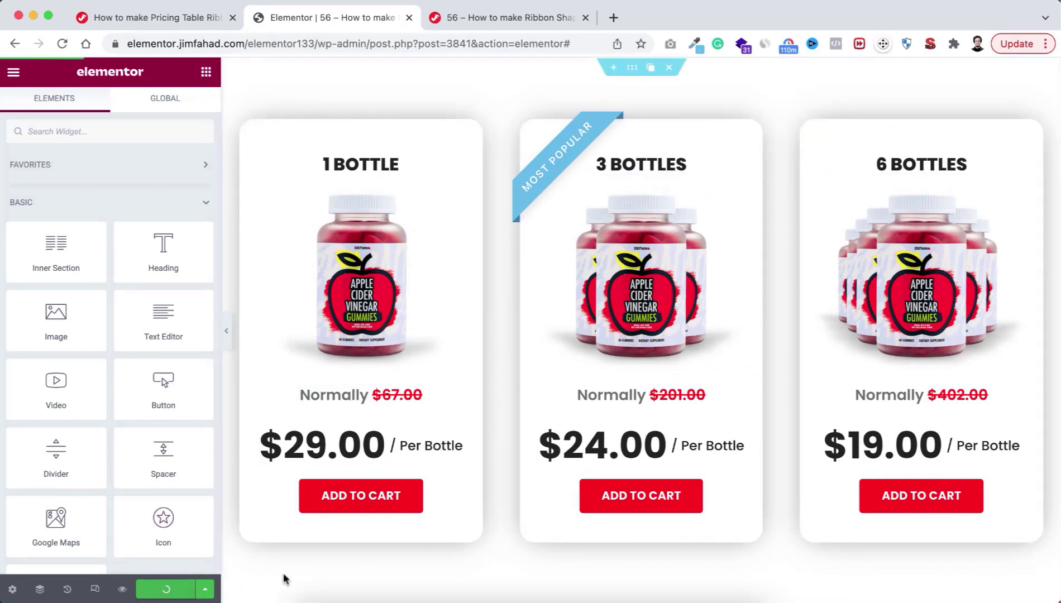